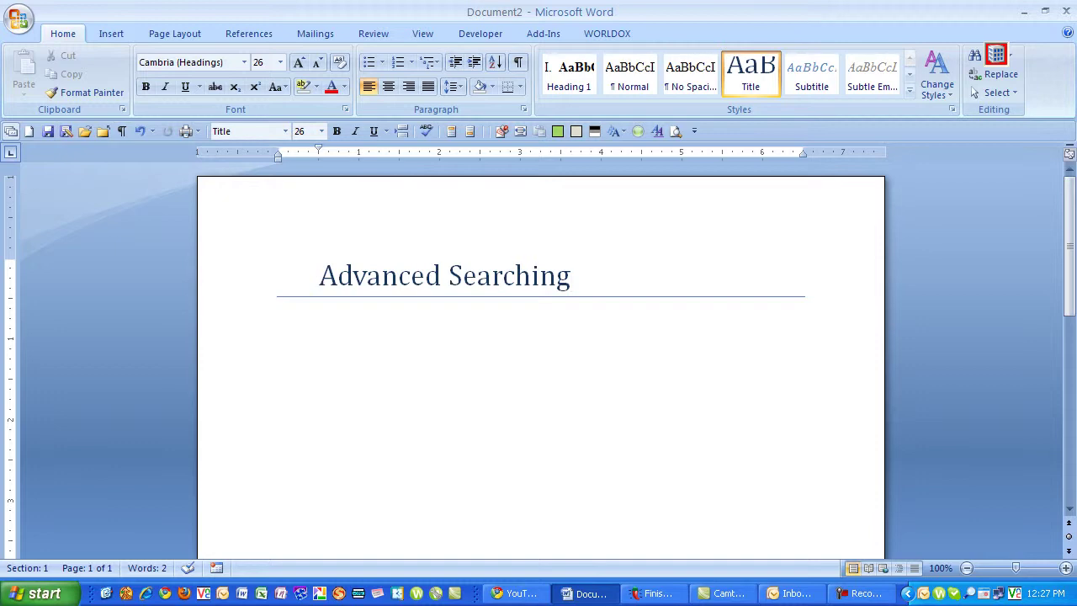
# Bring up the Worldox file-open window from Word and open the "Full Profile Search on LegalSample" search template
pyautogui.click(89, 131)
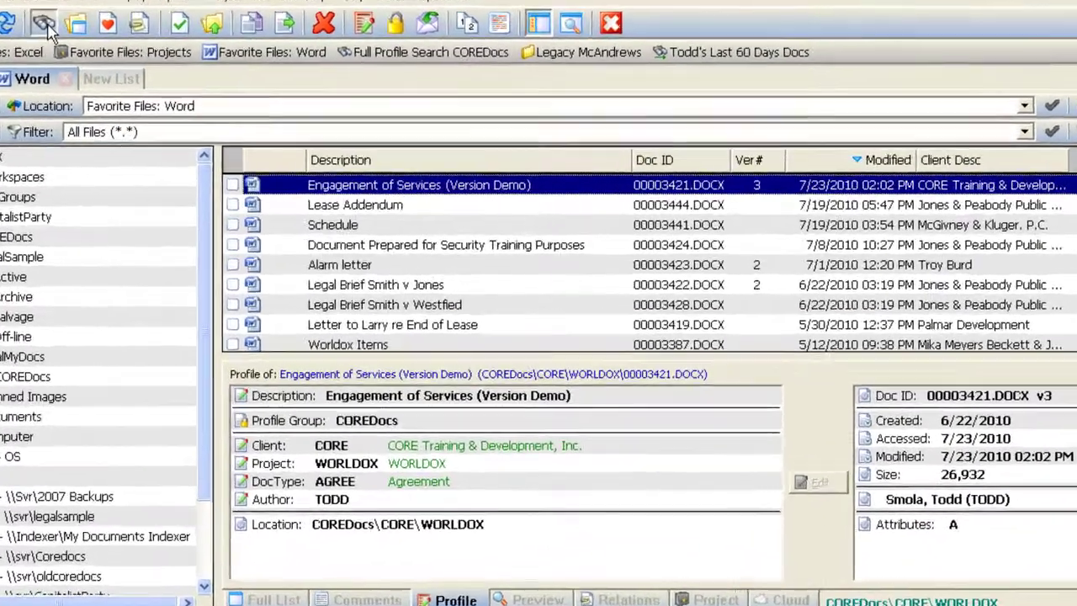
pyautogui.click(116, 59)
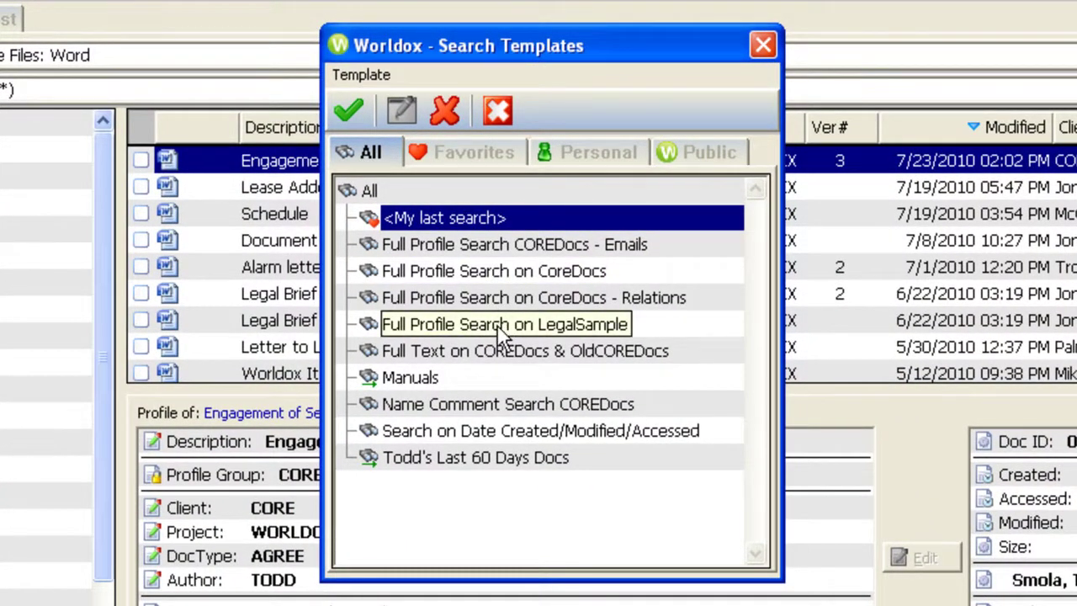
pyautogui.doubleClick(502, 325)
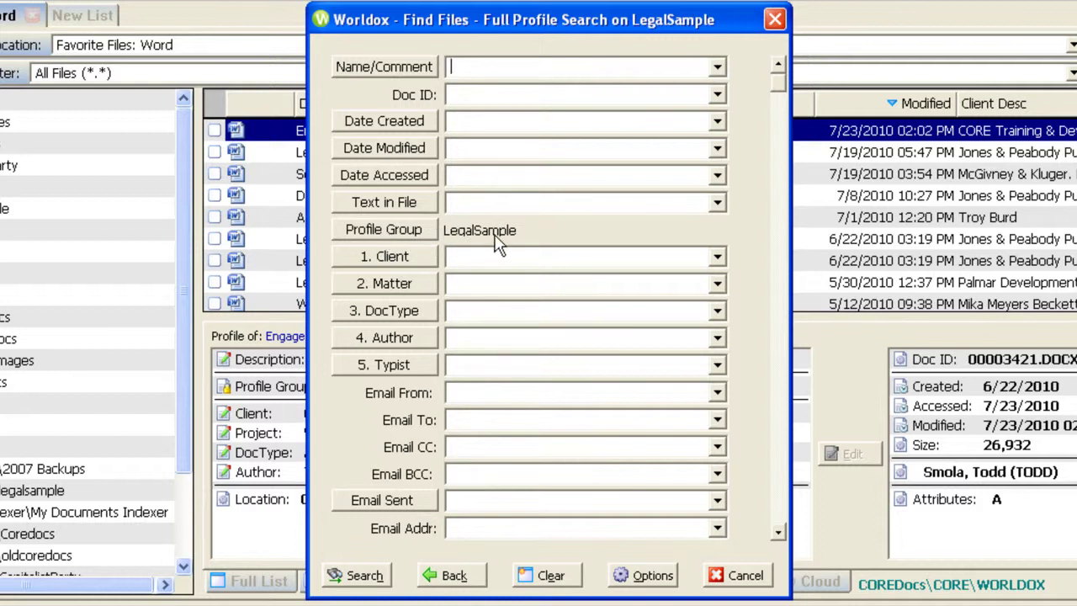
# Try setting the search's profile groups to CapitalistParty, COREDocs and LegalSample, and cancel the search form
pyautogui.click(412, 235)
pyautogui.click(400, 236)
pyautogui.click(399, 215)
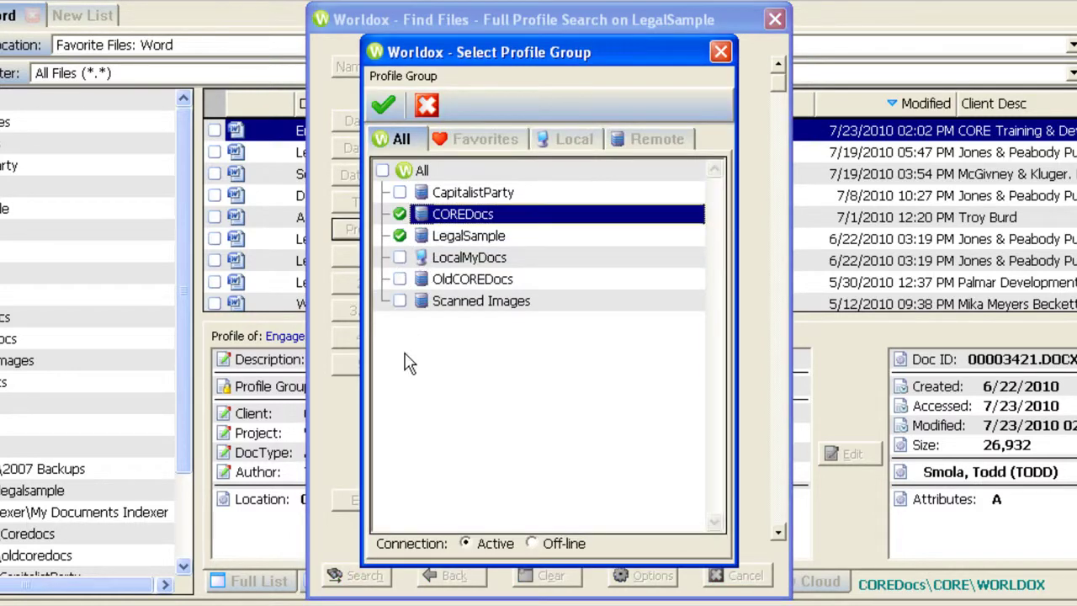
pyautogui.click(400, 192)
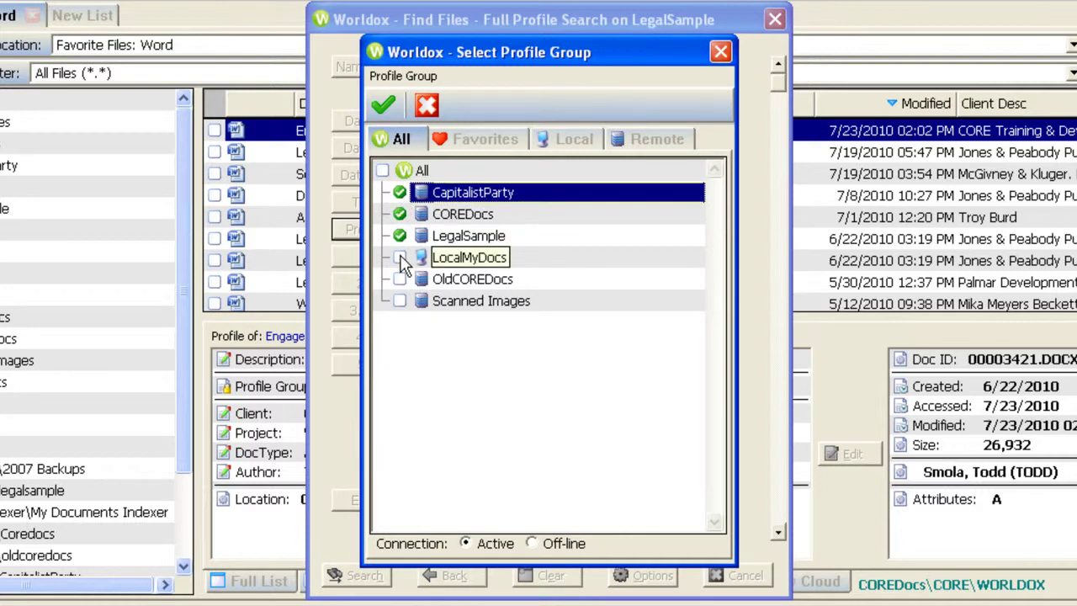
pyautogui.moveTo(504, 66); pyautogui.dragTo(762, 74)
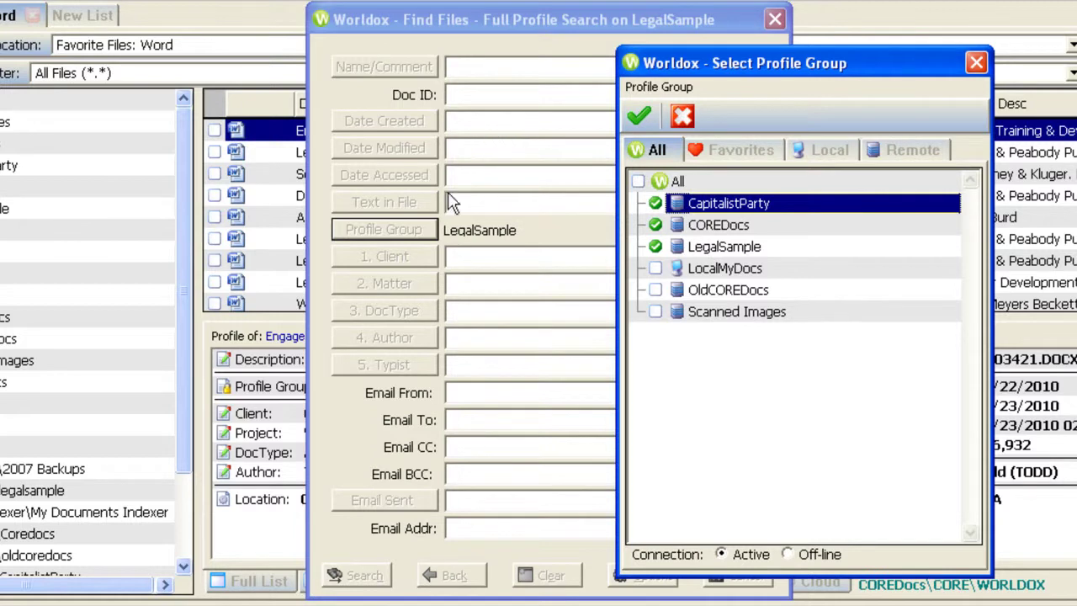
pyautogui.click(639, 117)
pyautogui.click(714, 417)
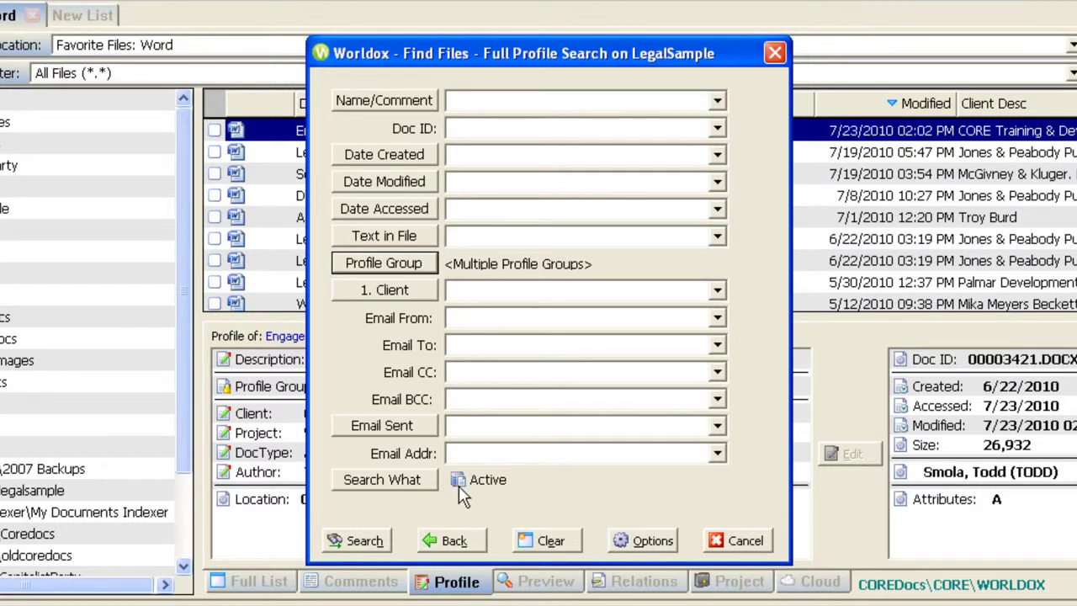
pyautogui.click(730, 542)
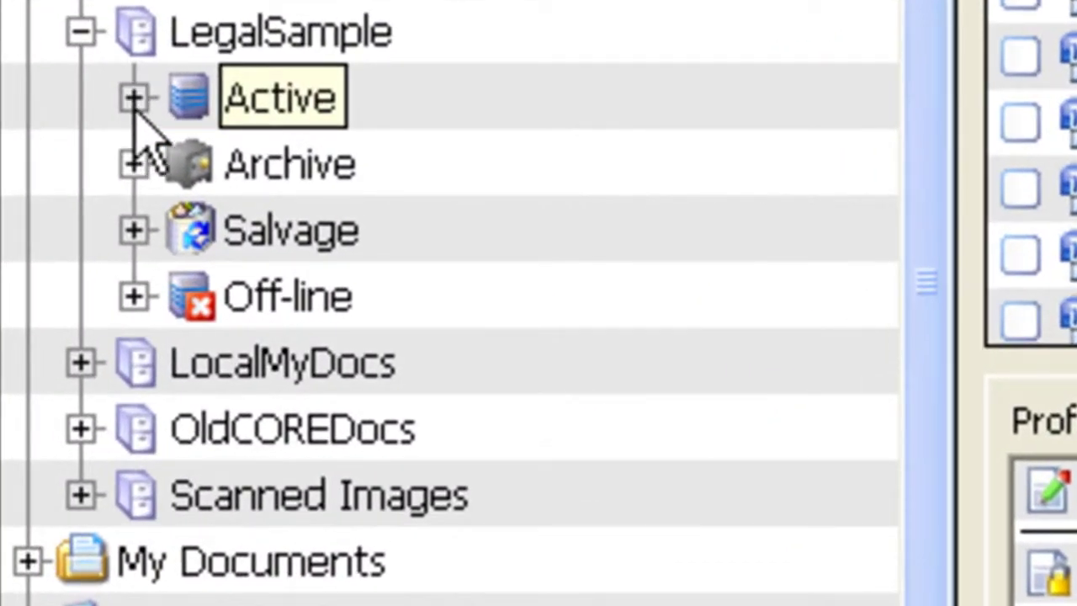
# Examine the client folders under the Active branch of the LegalSample profile group and collapse the branch again
pyautogui.click(132, 101)
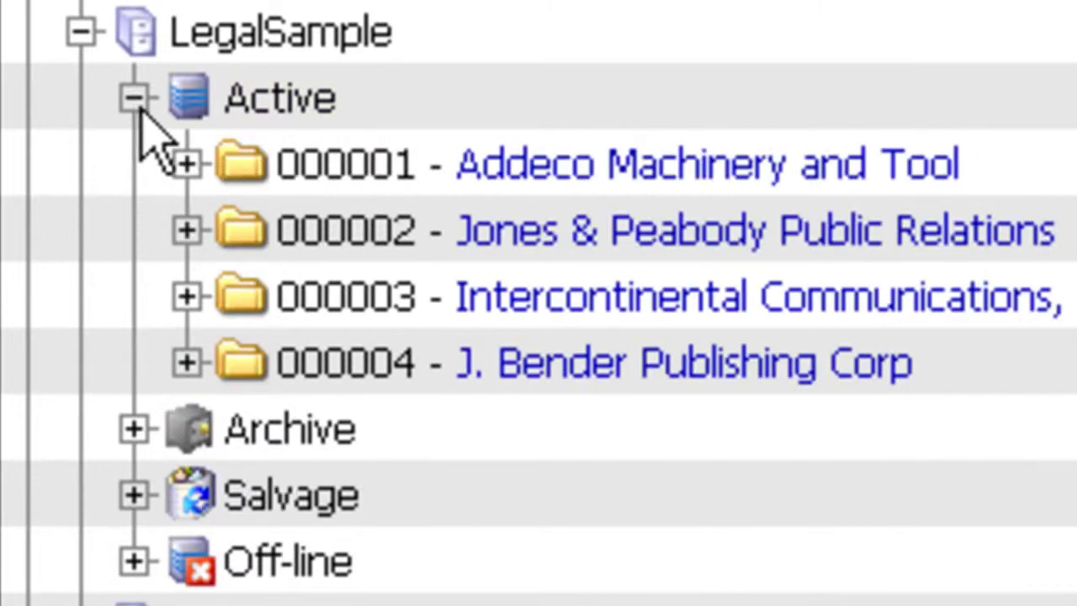
pyautogui.click(133, 99)
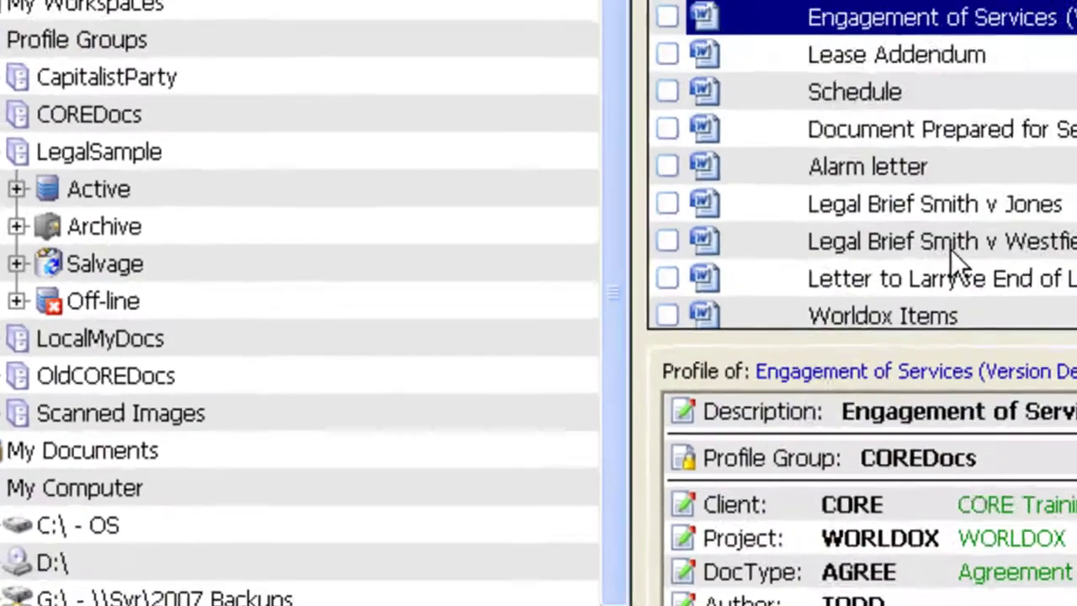
# Reopen the Full Profile Search on LegalSample form at its search scope setting
pyautogui.hotkey('ctrl', 'f')
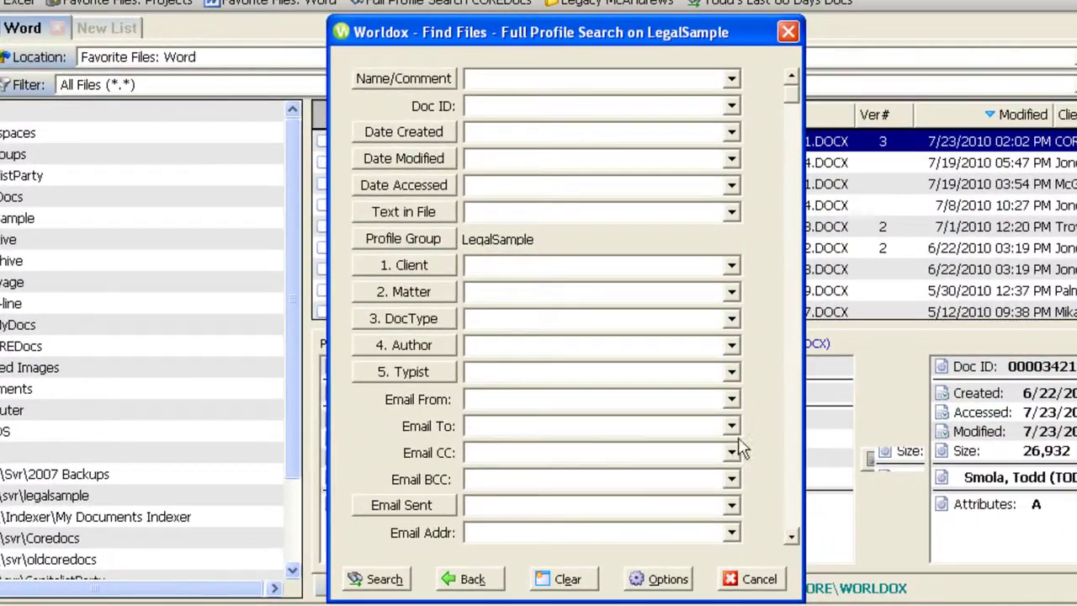
pyautogui.click(791, 234)
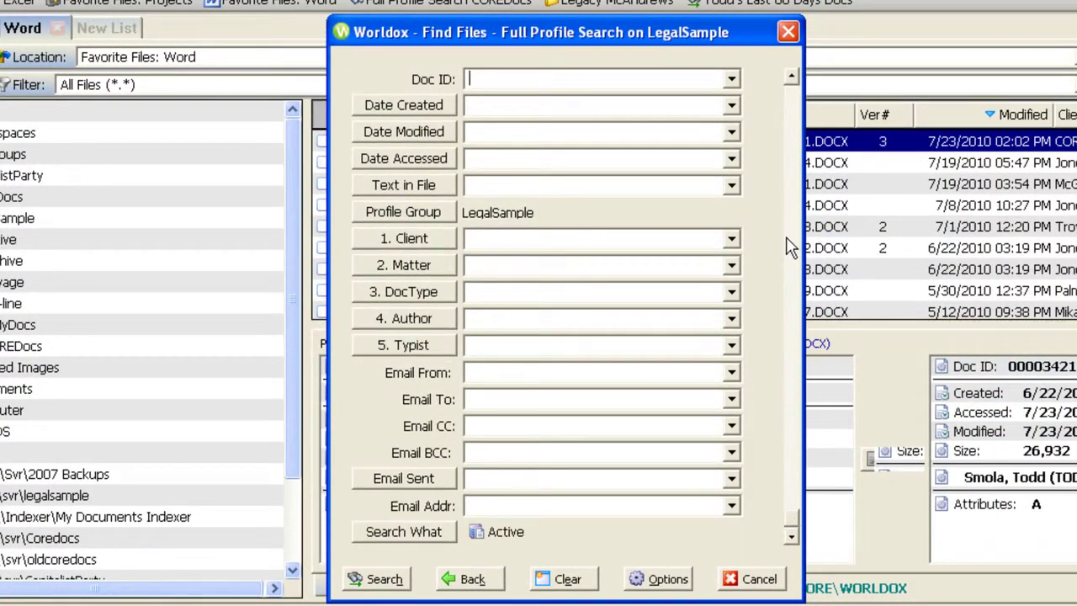
# Try limiting the search scope to archived files by including Archive and excluding Active
pyautogui.click(425, 538)
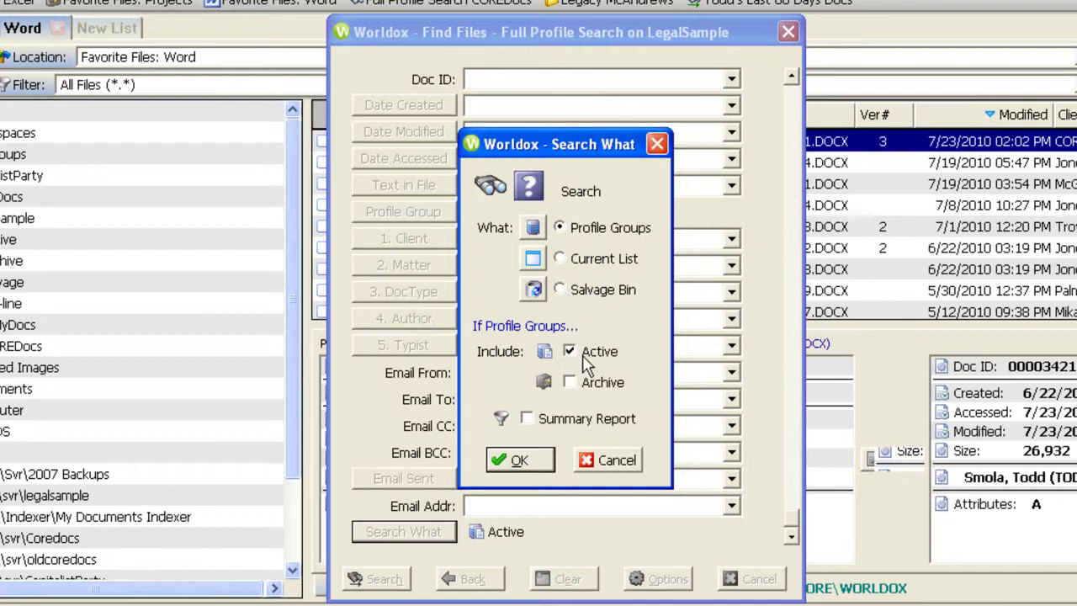
pyautogui.click(569, 383)
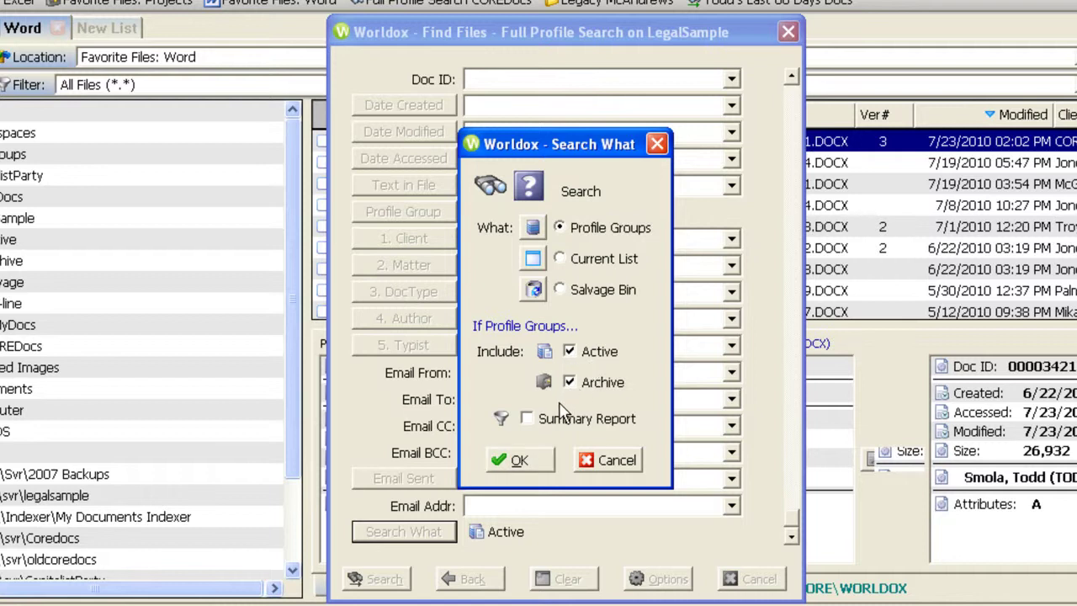
pyautogui.click(569, 352)
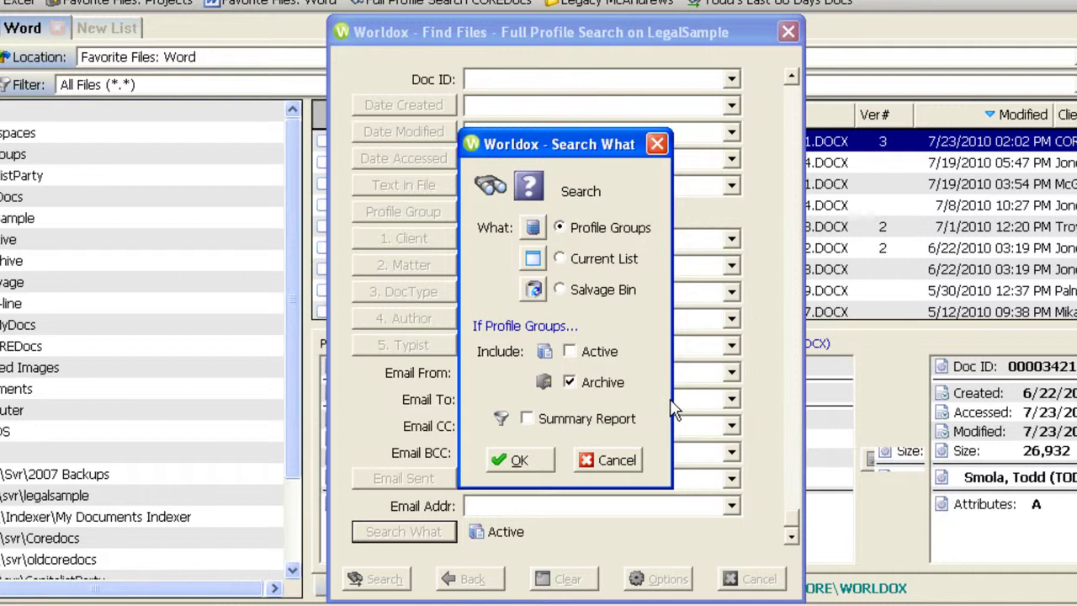
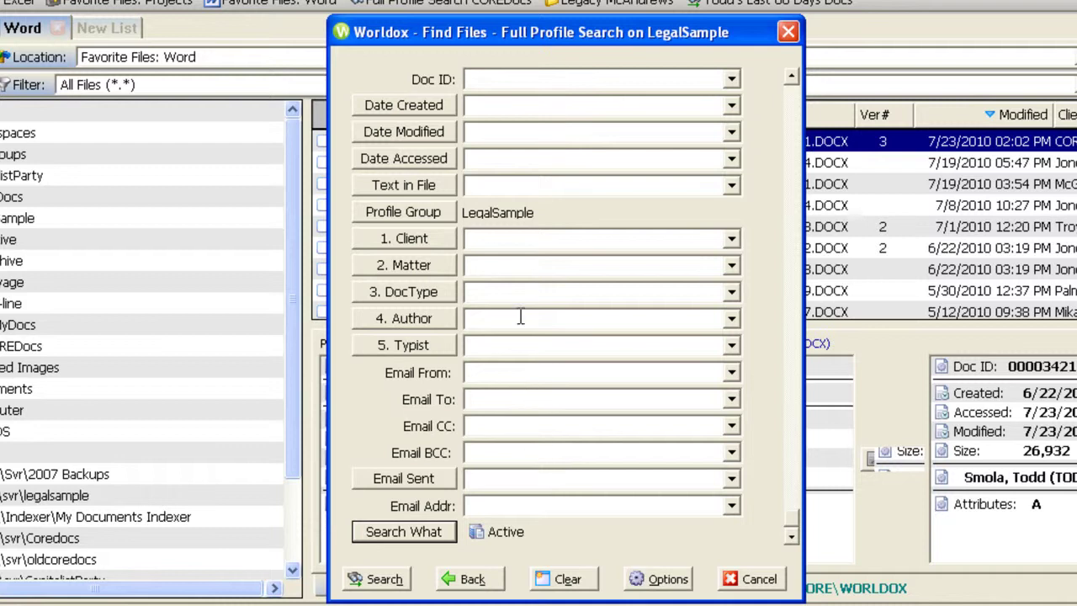
# Search the active LegalSample files for the text "cigarettes" in the file contents
pyautogui.click(506, 184)
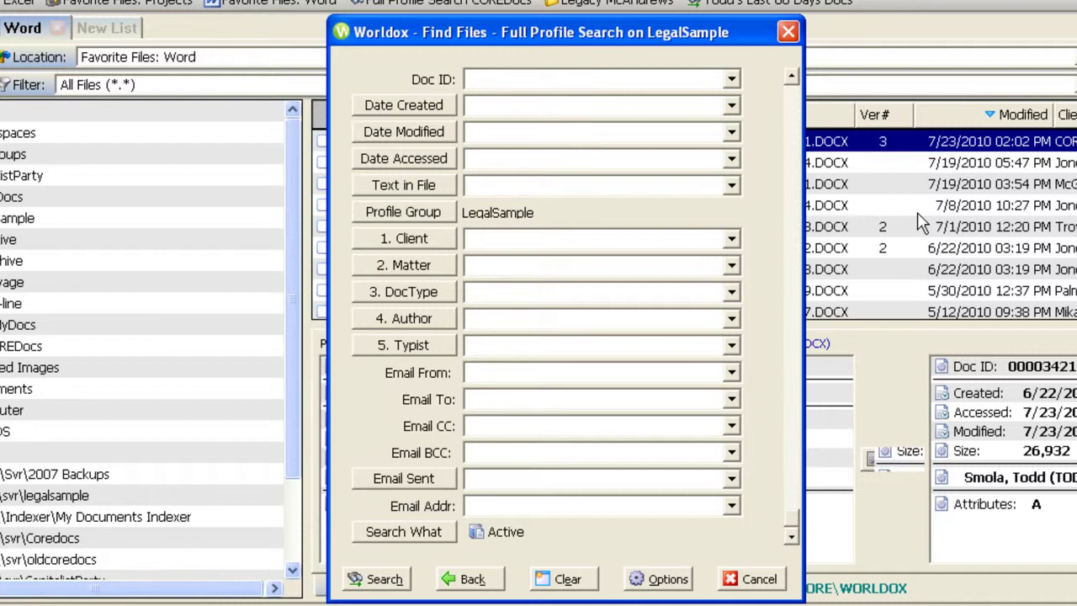
pyautogui.write('cigarette')
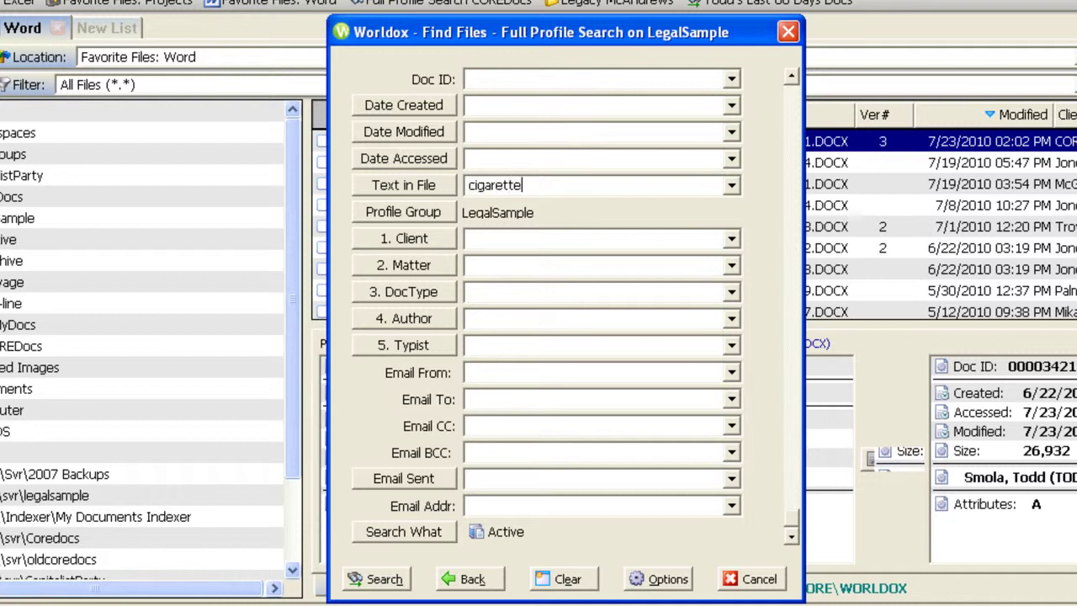
pyautogui.write('s')
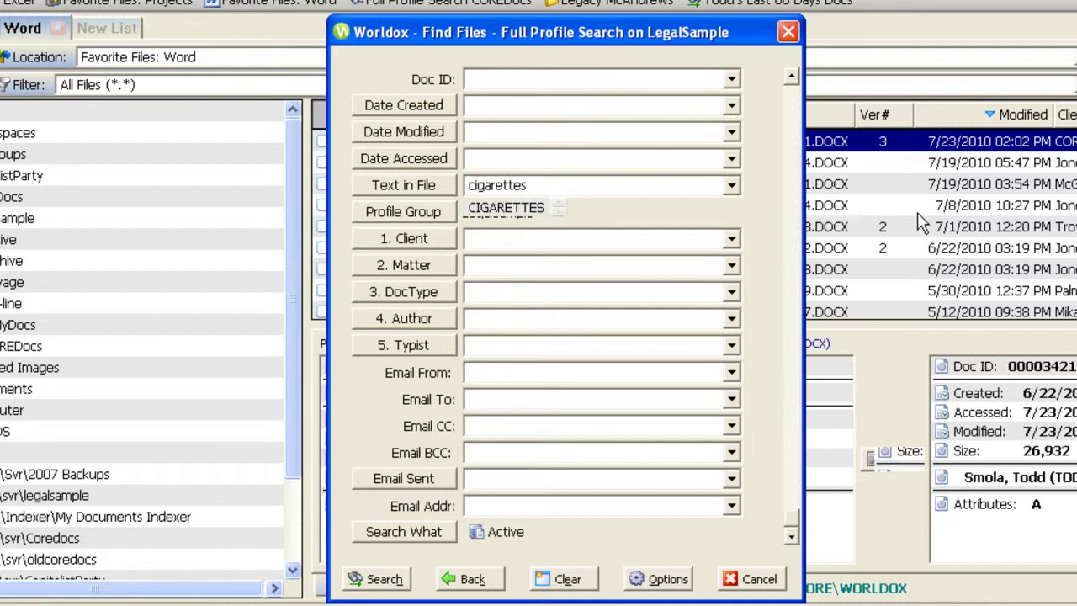
pyautogui.click(395, 580)
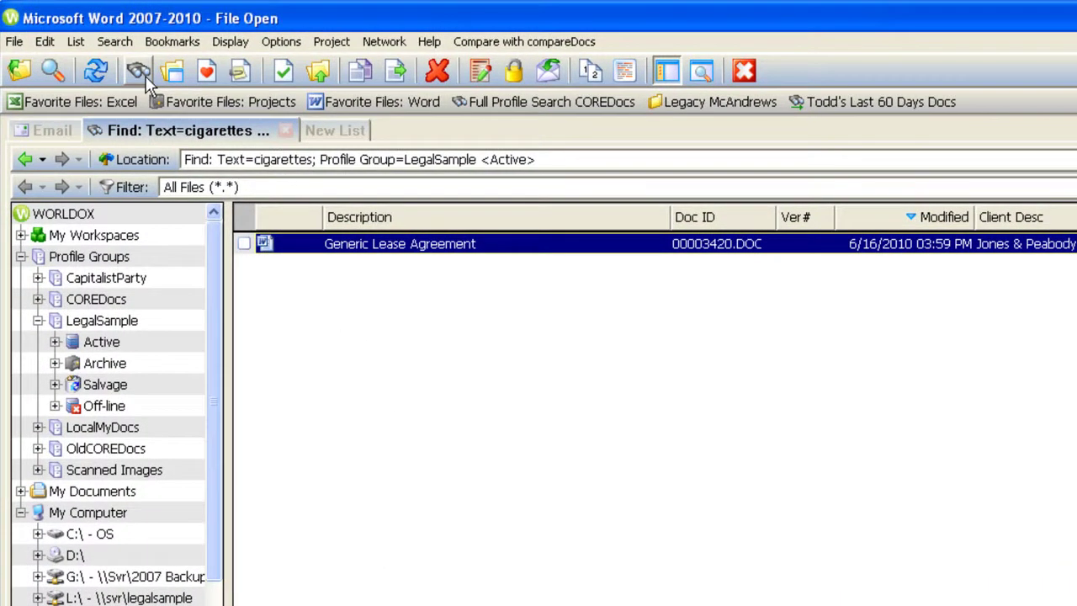
# Modify the last active search so that it searches only the Current List
pyautogui.click(140, 72)
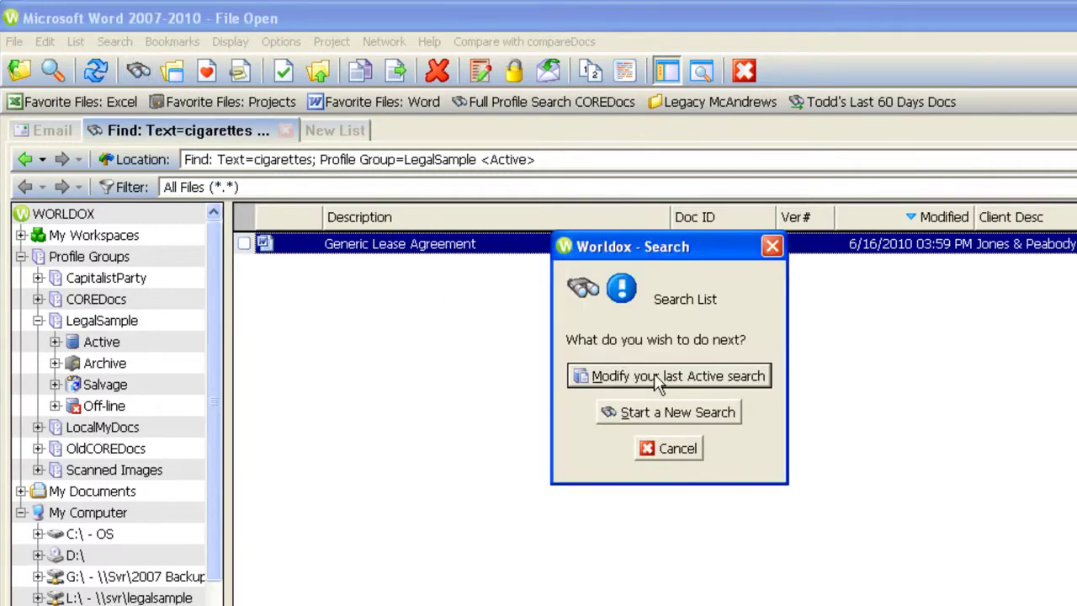
pyautogui.click(658, 377)
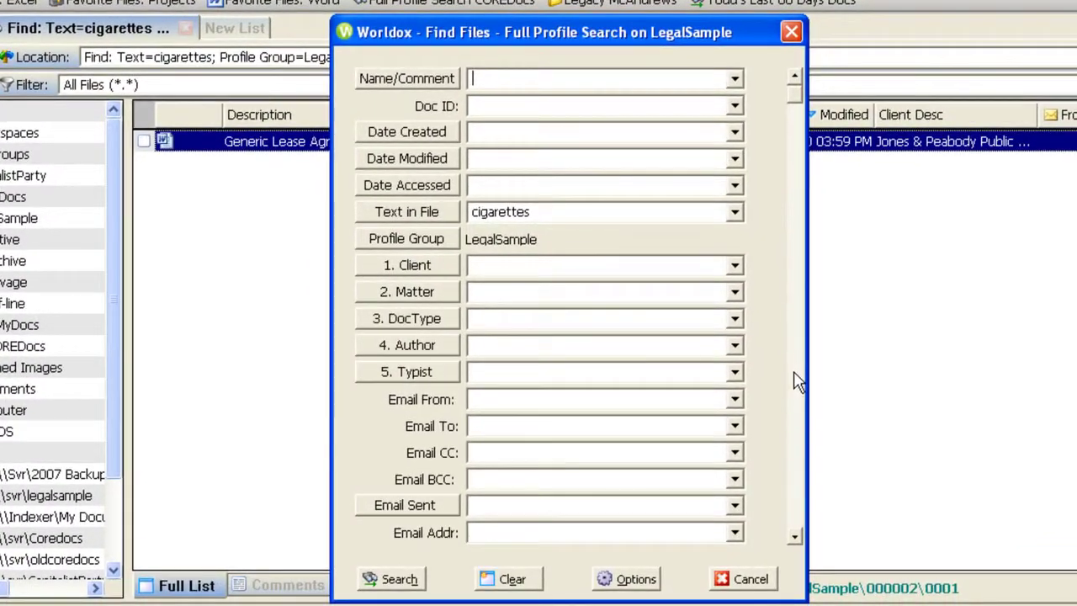
pyautogui.scroll(-1, 797, 381)
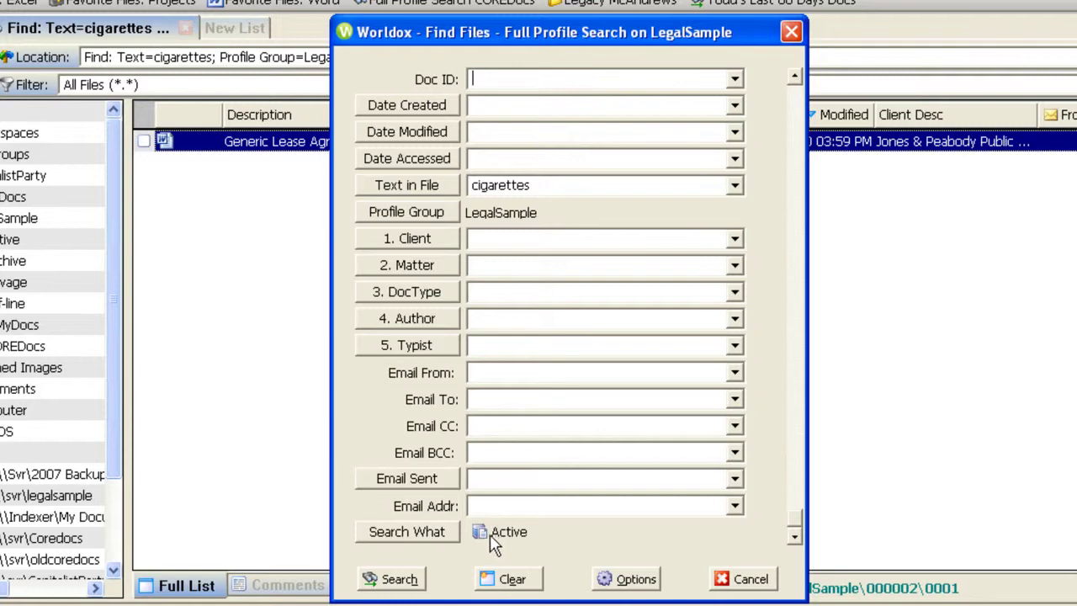
pyautogui.click(446, 533)
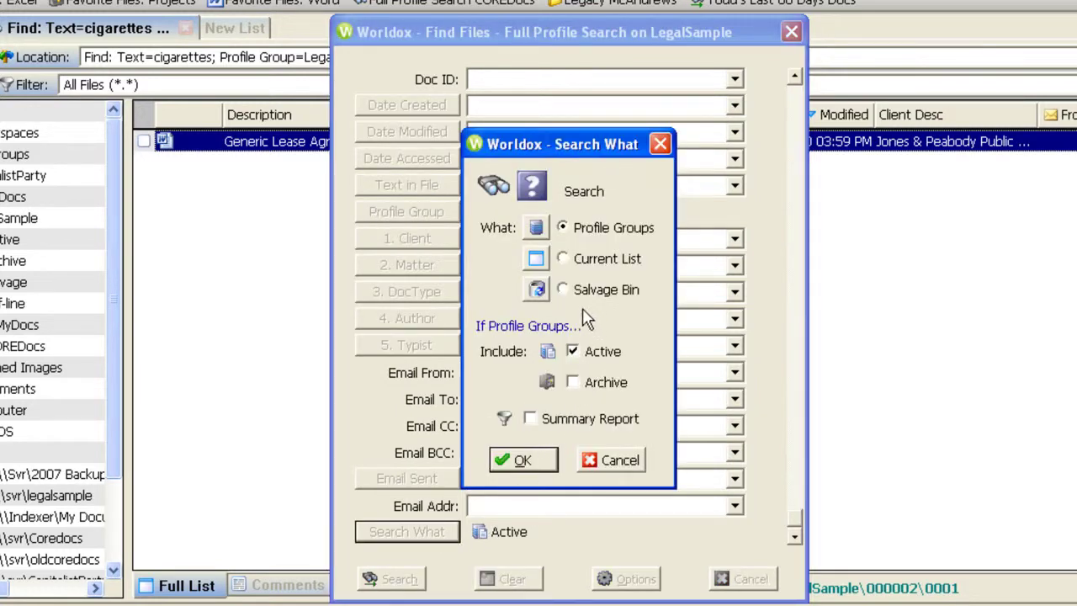
pyautogui.click(577, 267)
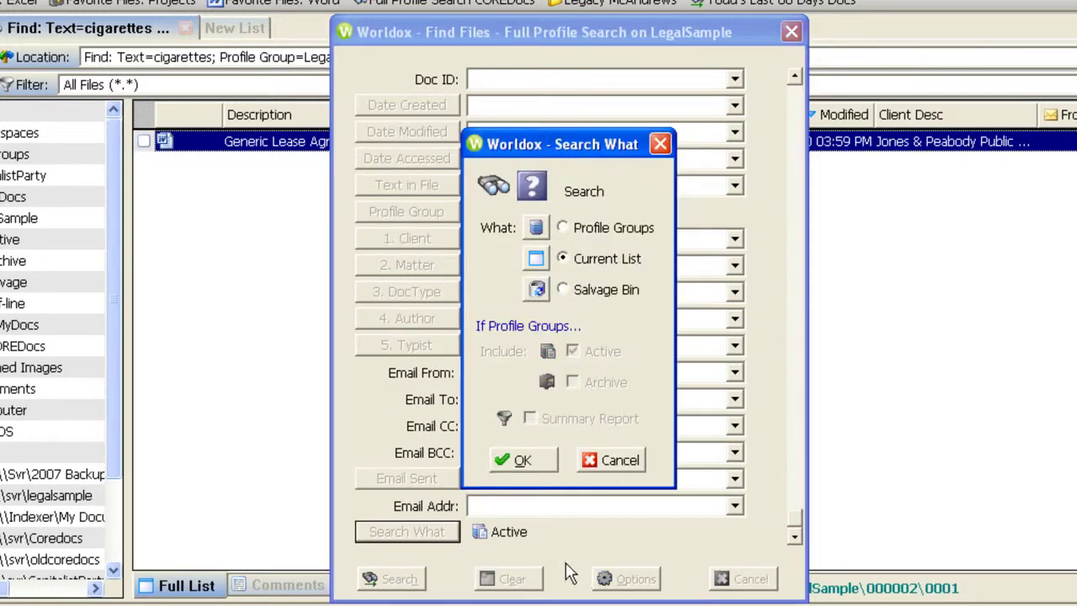
pyautogui.click(523, 460)
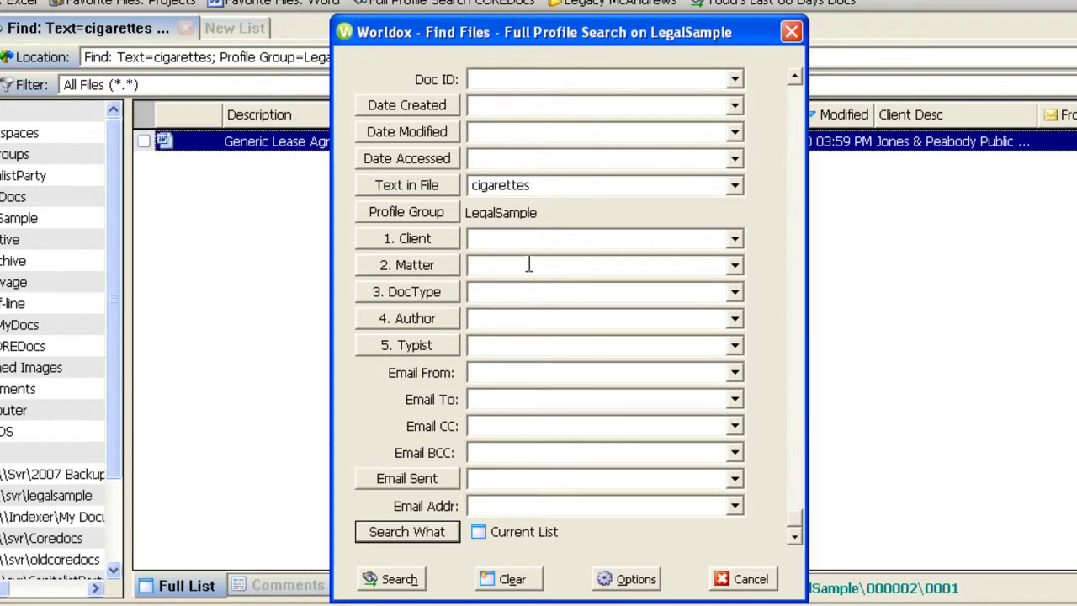
# Extend the text-in-file criterion to "cigarettes and Maryland"
pyautogui.doubleClick(551, 182)
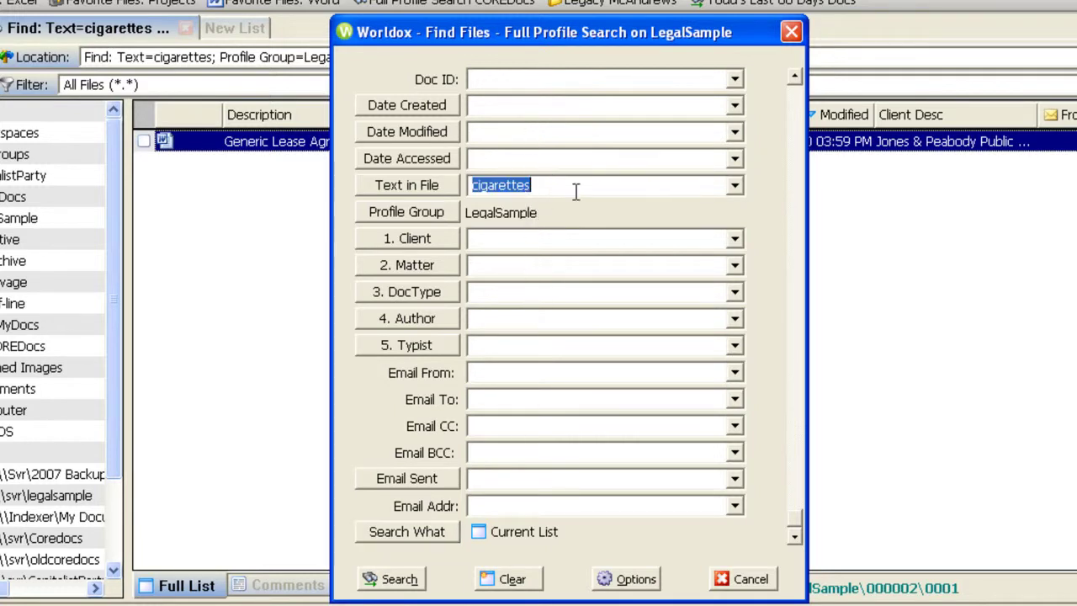
pyautogui.click(618, 238)
pyautogui.write('and ')
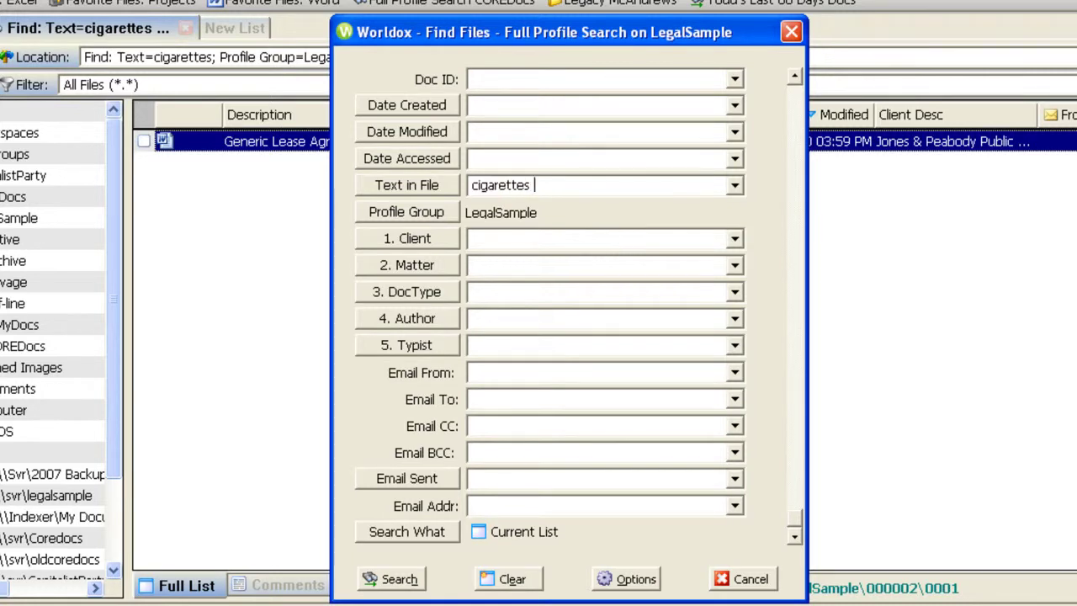
pyautogui.write('Maryland')
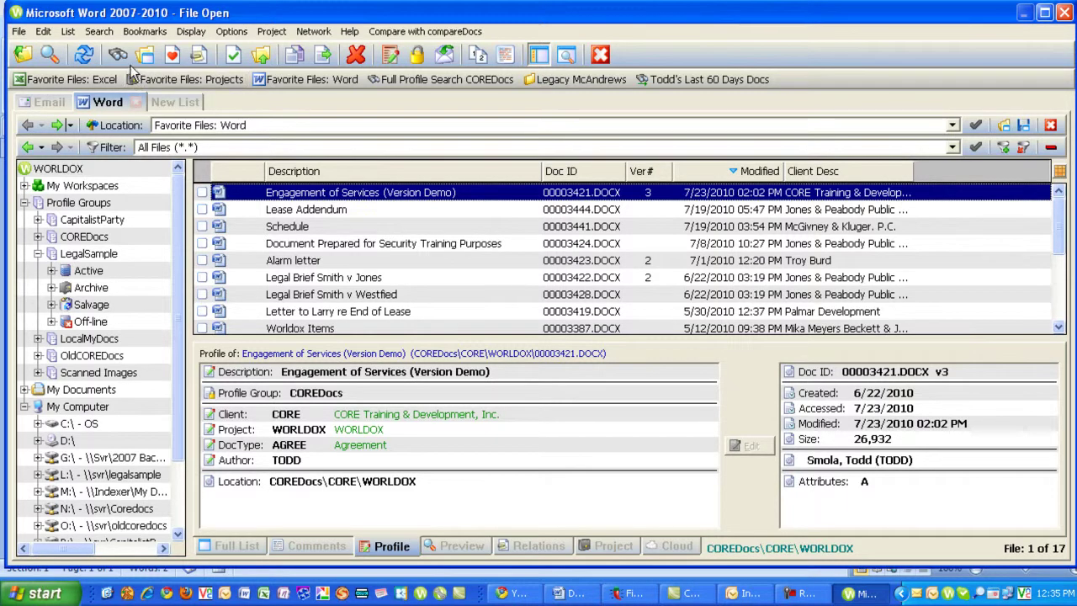
# Run the Full Profile Search on CoreDocs for files containing the text "manual"
pyautogui.click(117, 54)
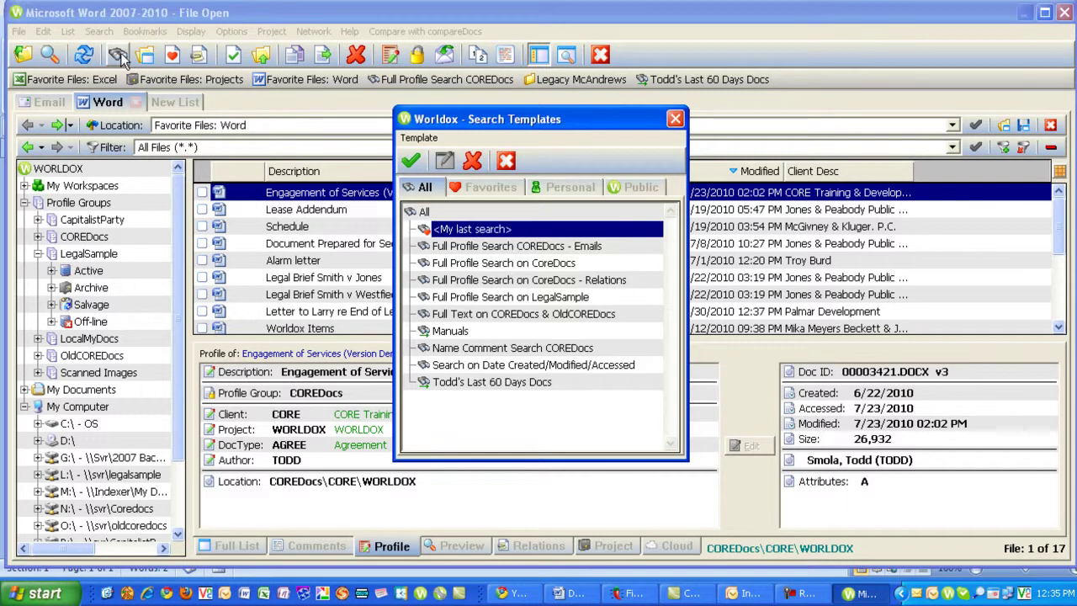
pyautogui.doubleClick(546, 265)
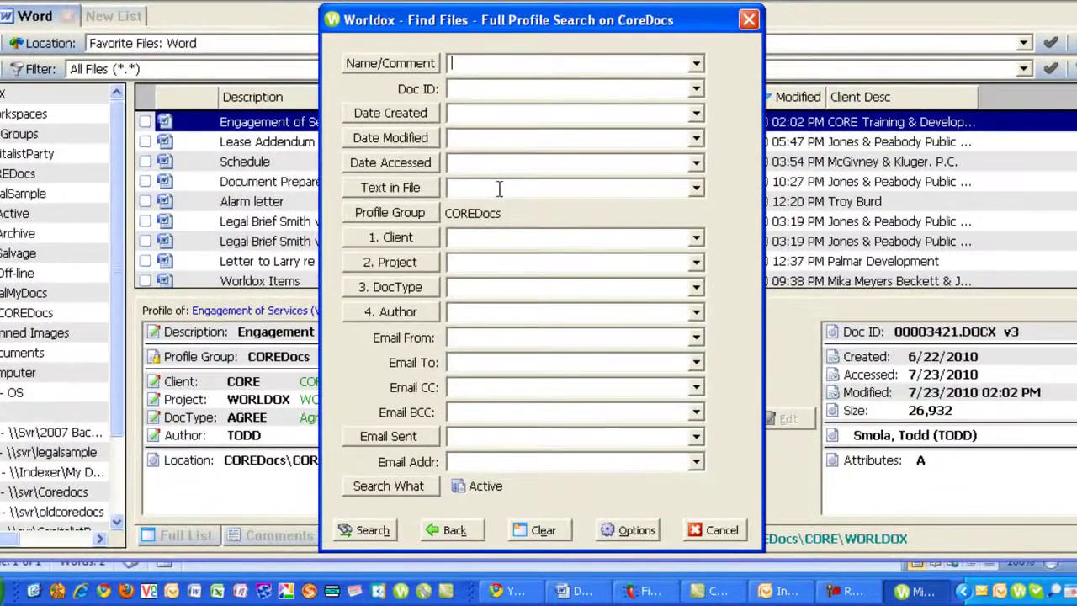
pyautogui.click(501, 248)
pyautogui.write('manual')
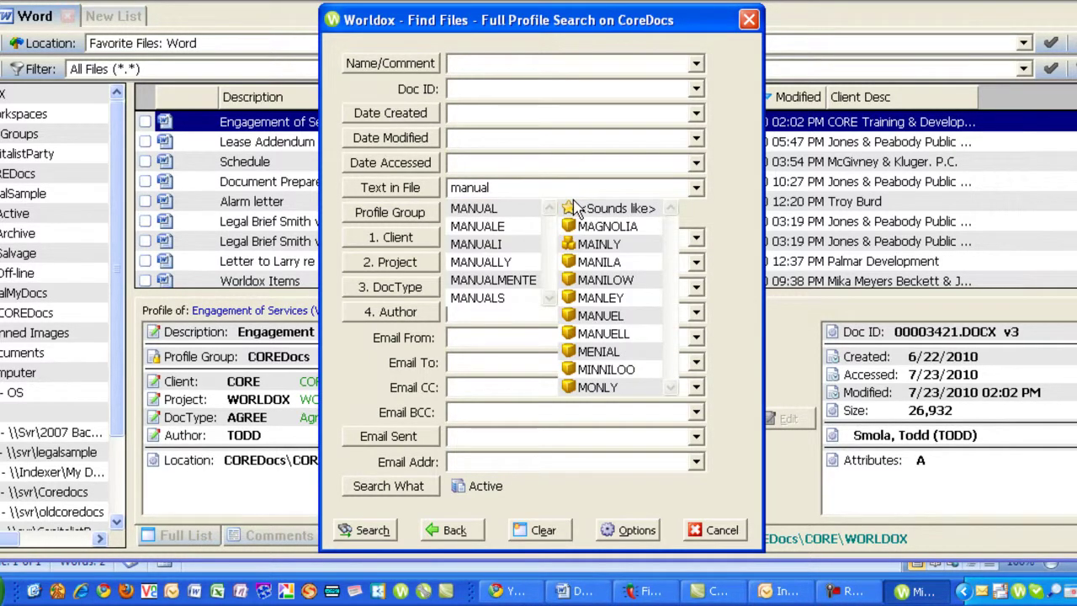
pyautogui.click(385, 531)
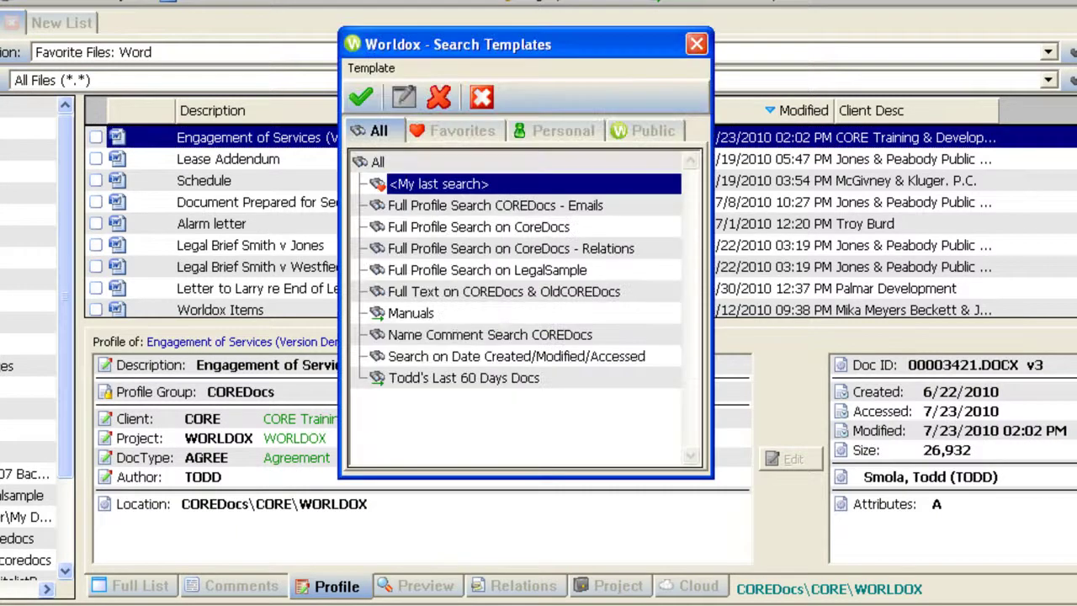
# Run the Full Profile Search on CoreDocs for files containing the text "manual and leitner"
pyautogui.doubleClick(472, 232)
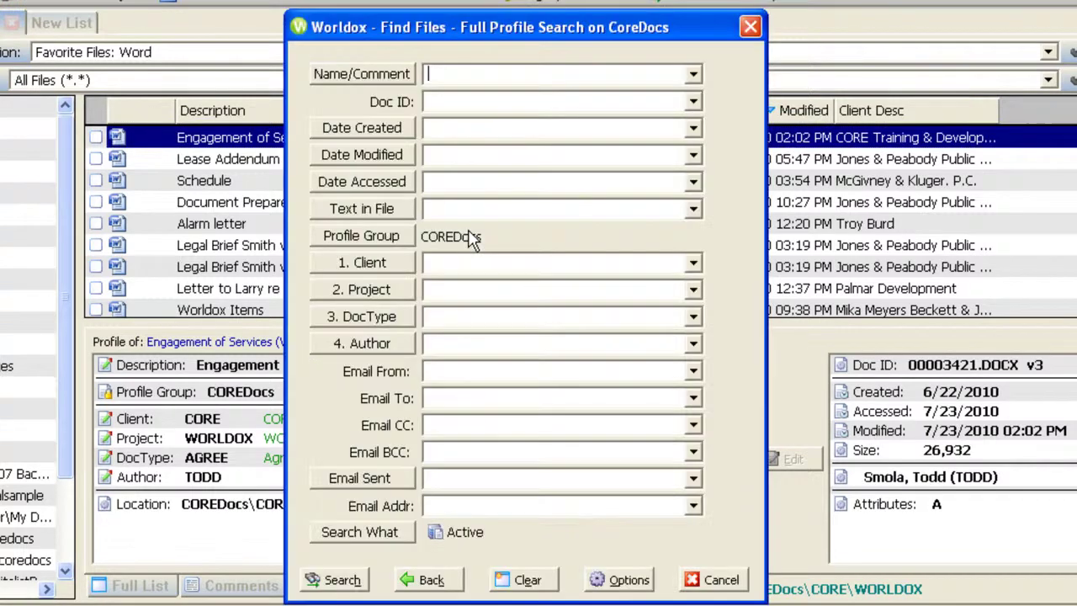
pyautogui.click(458, 206)
pyautogui.write('manual and ')
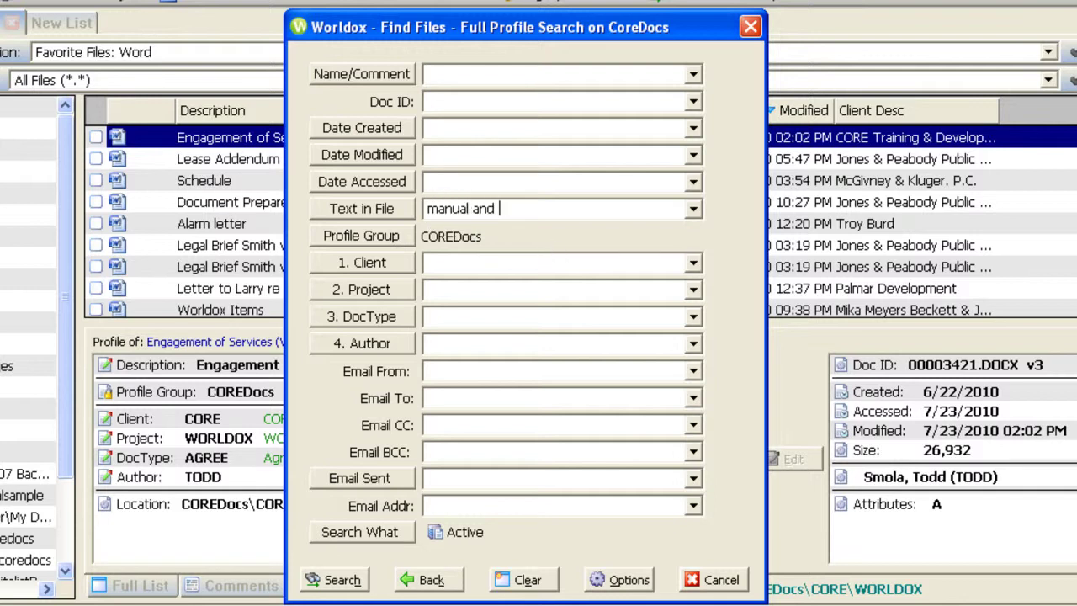
pyautogui.write('leitner')
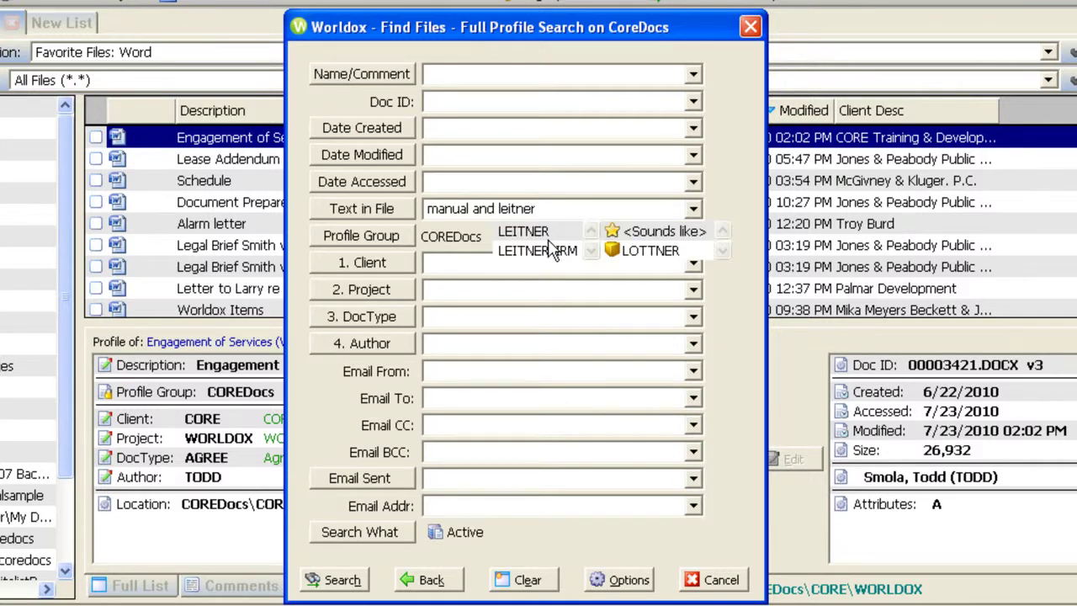
pyautogui.click(341, 580)
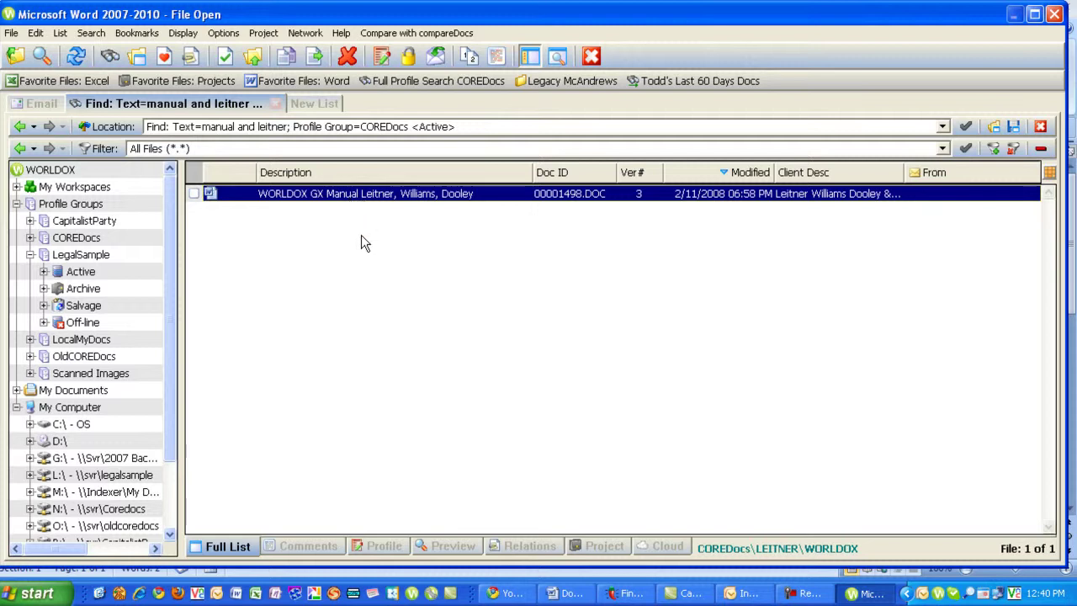
# Modify the last active search so the text-in-file criterion reads "manual or leitner", and run it
pyautogui.click(109, 59)
pyautogui.click(513, 301)
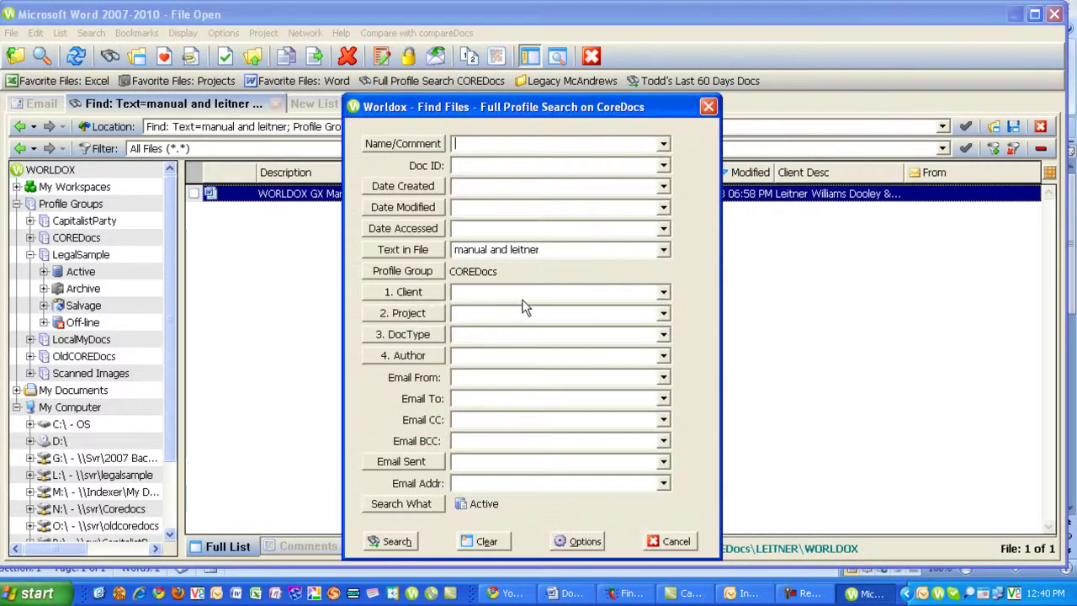
pyautogui.moveTo(551, 103); pyautogui.dragTo(719, 114)
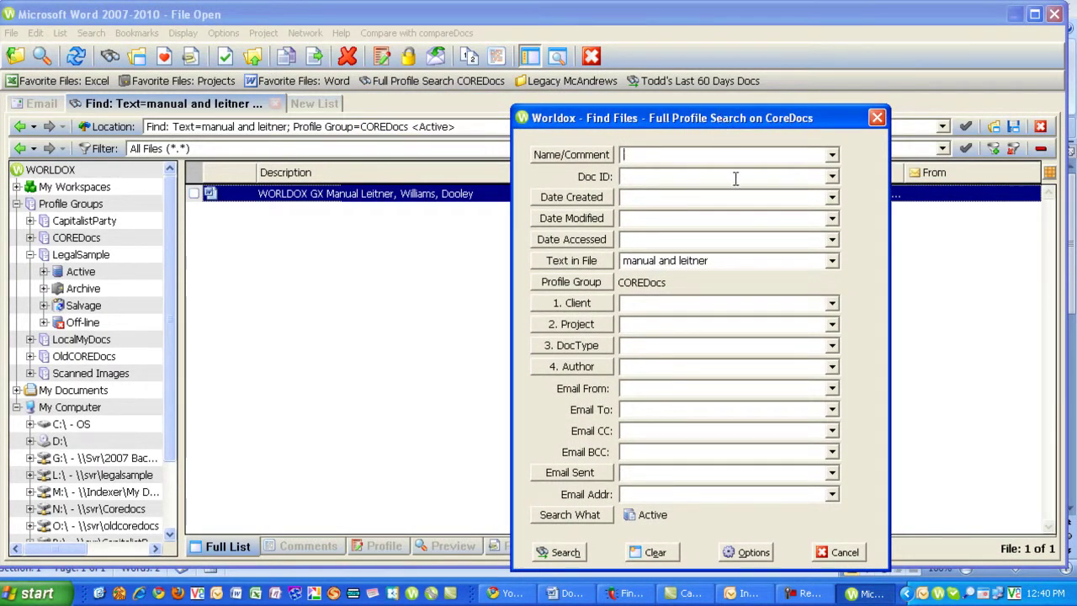
pyautogui.doubleClick(667, 260)
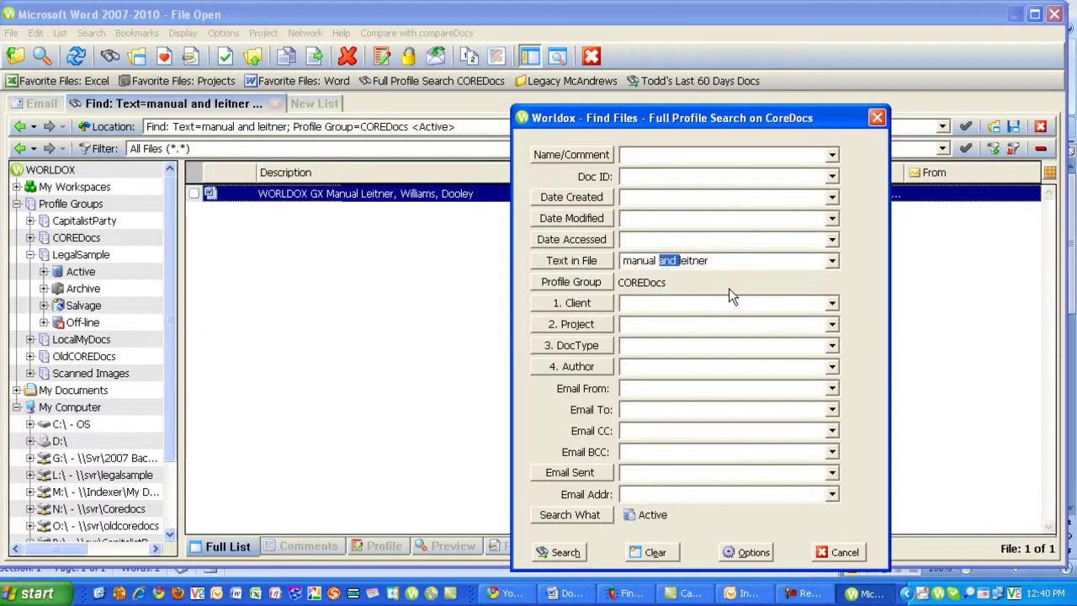
pyautogui.write('or')
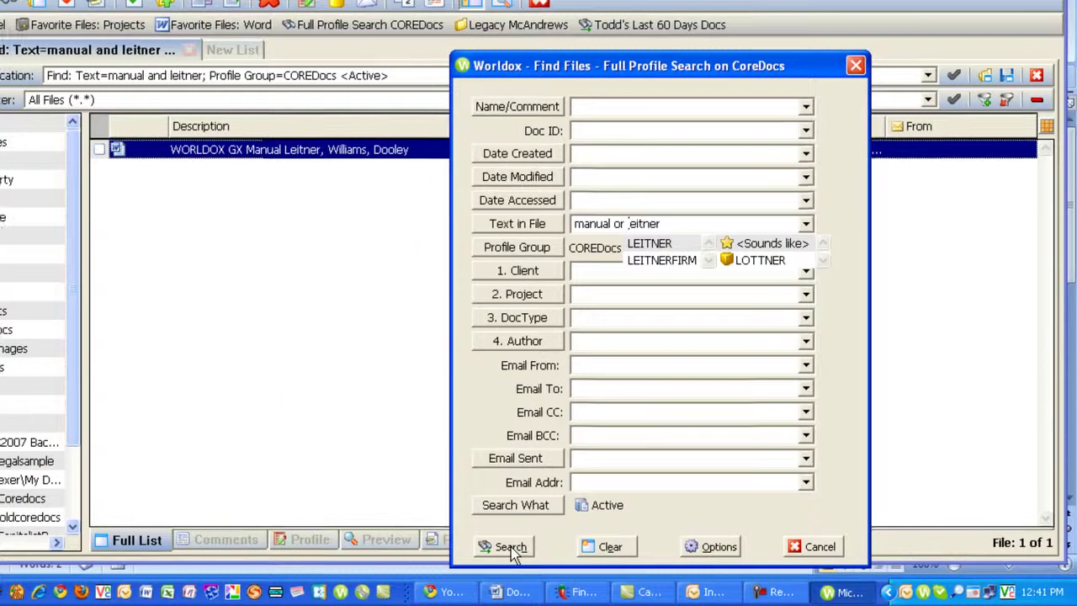
pyautogui.click(510, 546)
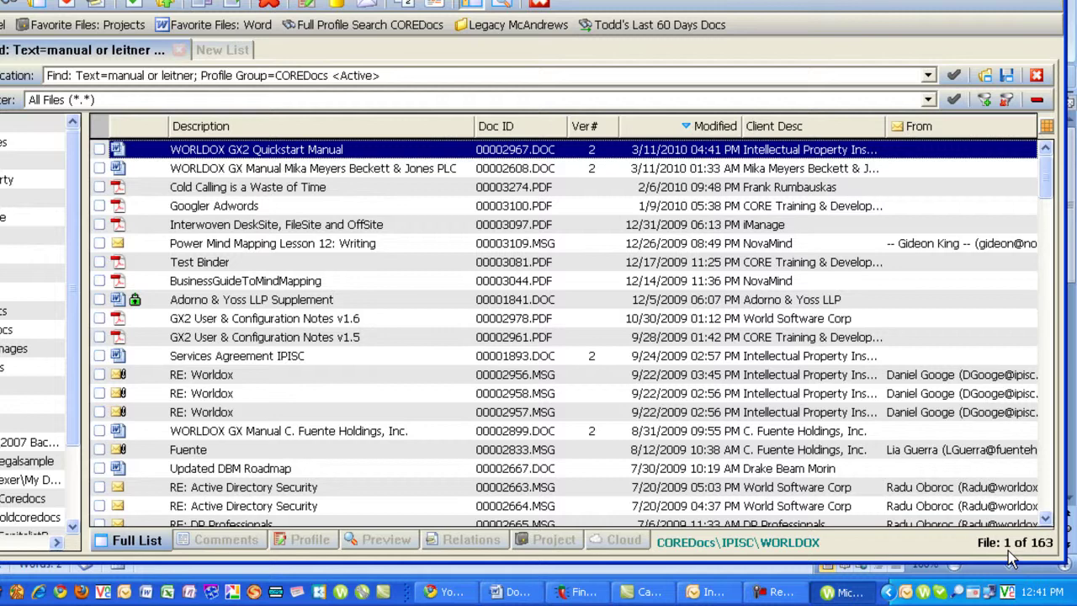
# Narrow the last active search to DocType MANUAL and client WORLD, and run it
pyautogui.click(10, 12)
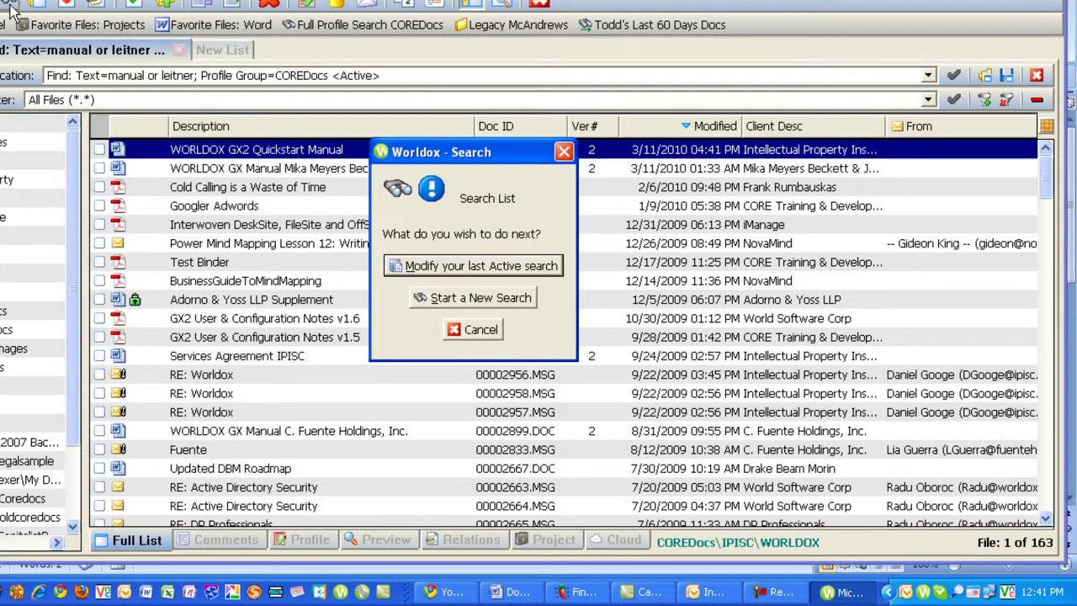
pyautogui.click(481, 296)
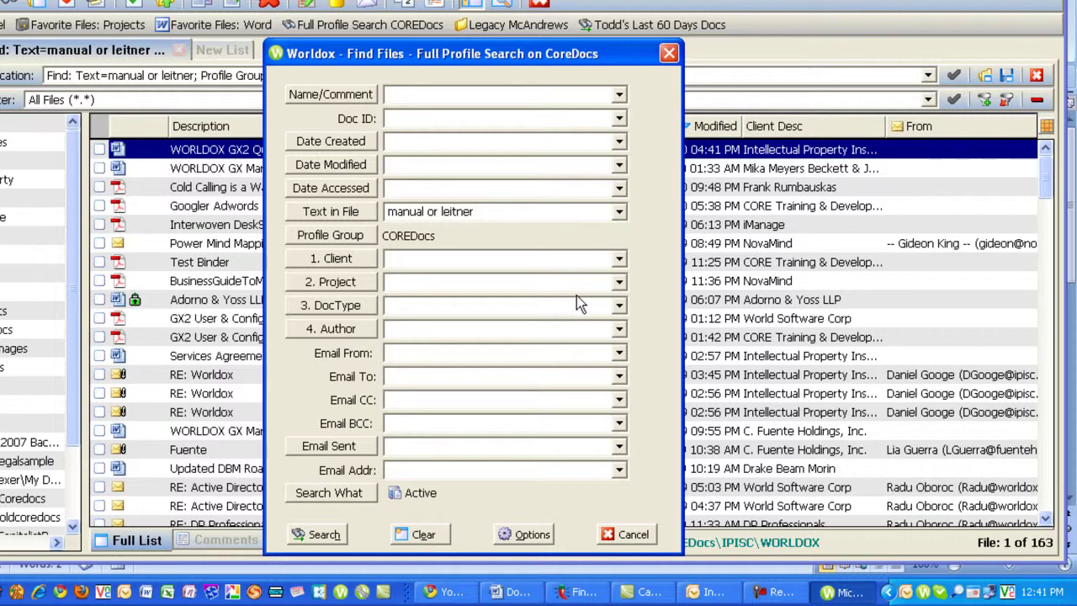
pyautogui.doubleClick(397, 309)
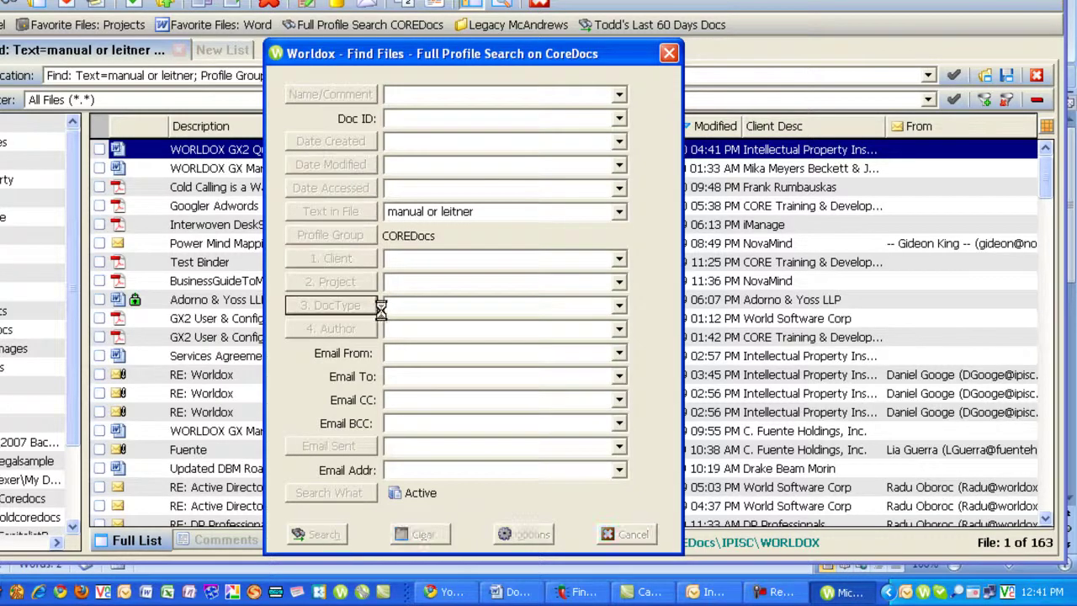
pyautogui.click(491, 423)
pyautogui.doubleClick(490, 423)
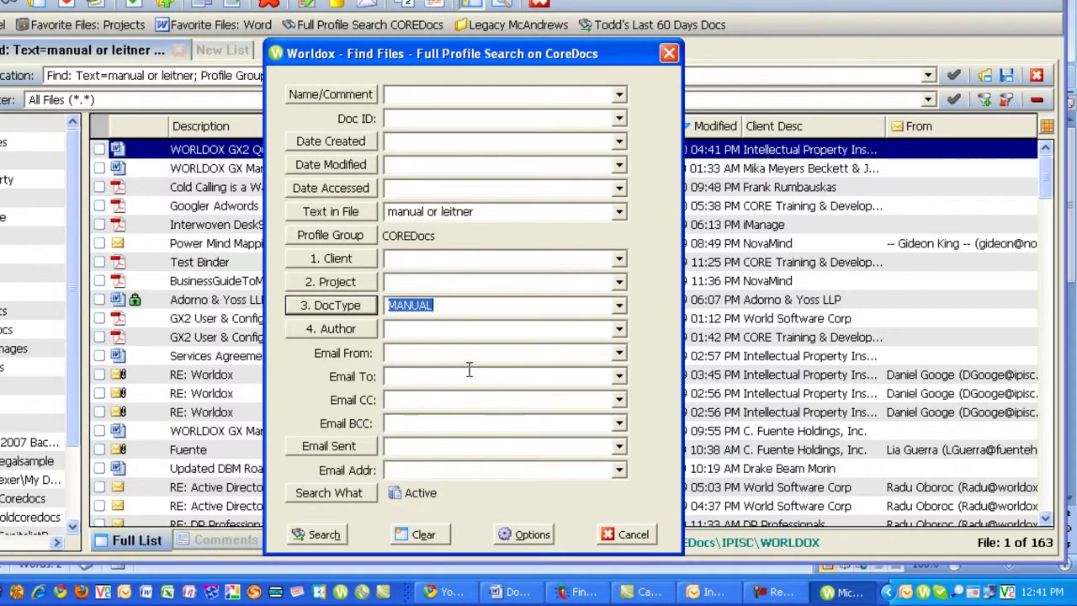
pyautogui.click(370, 263)
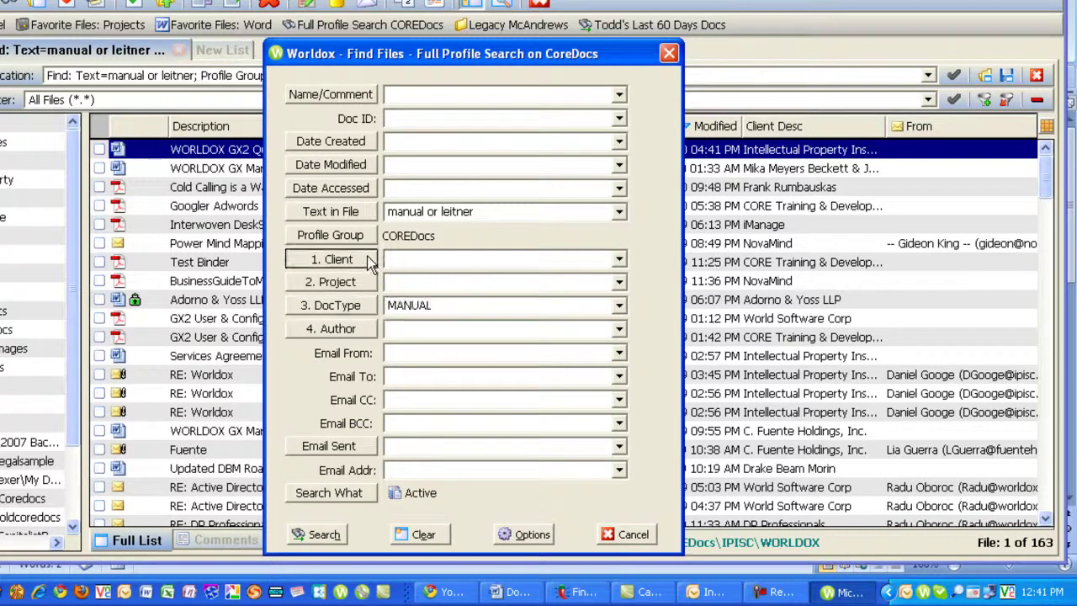
pyautogui.doubleClick(541, 533)
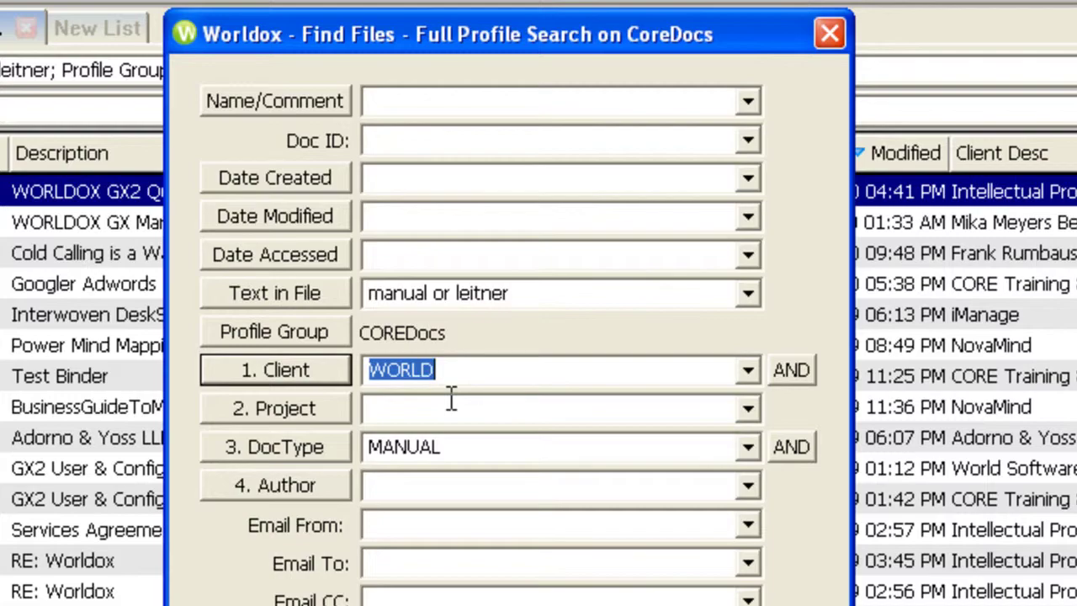
pyautogui.press('Return')
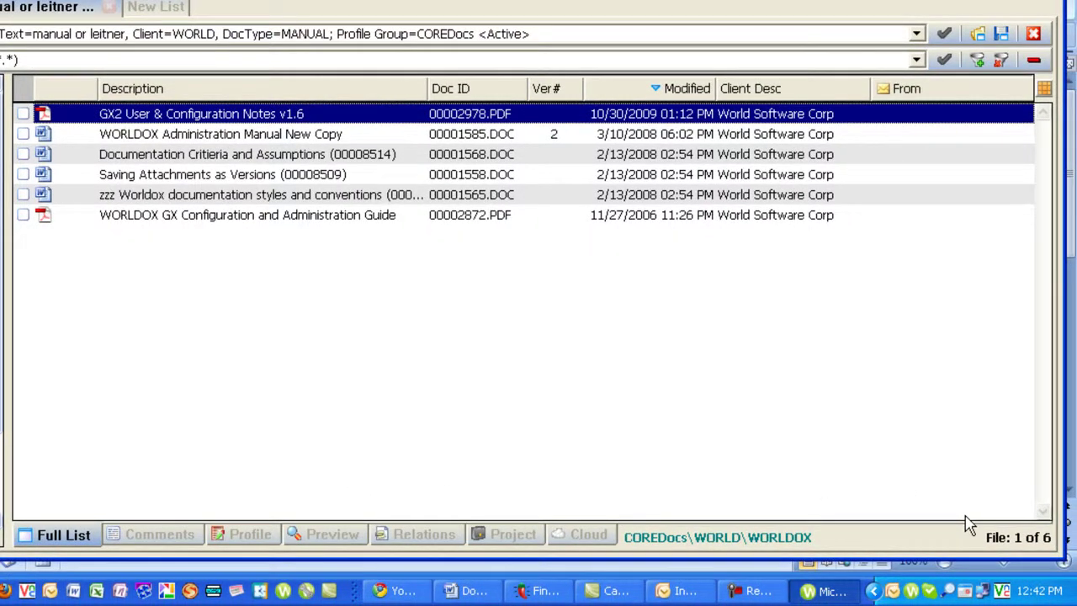
# Modify the last active search so the Client and DocType criteria are combined with OR, and run it
pyautogui.hotkey('ctrl', 'f')
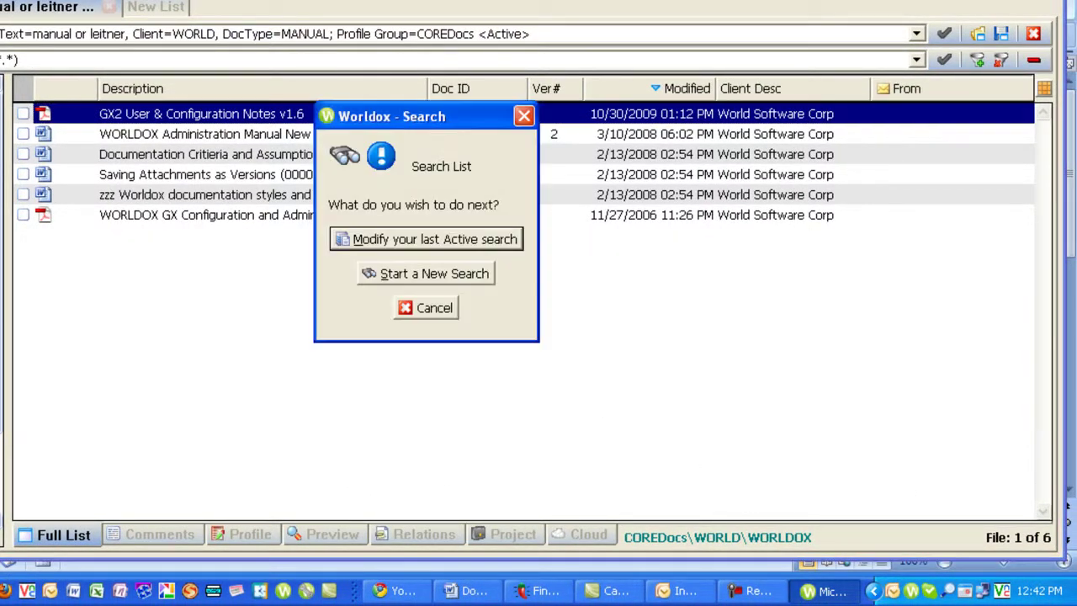
pyautogui.click(389, 240)
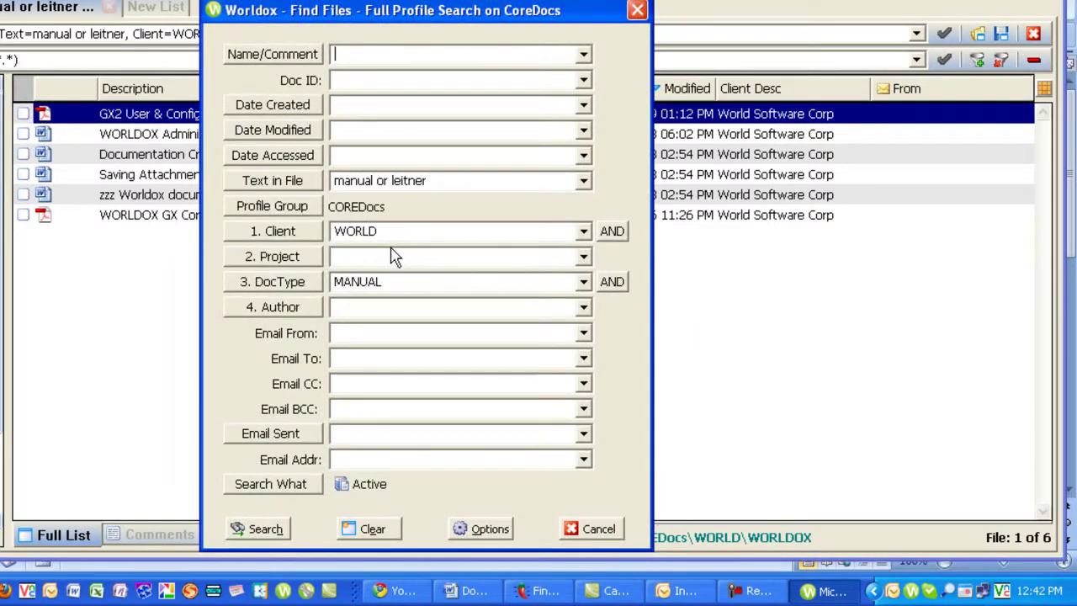
pyautogui.click(622, 235)
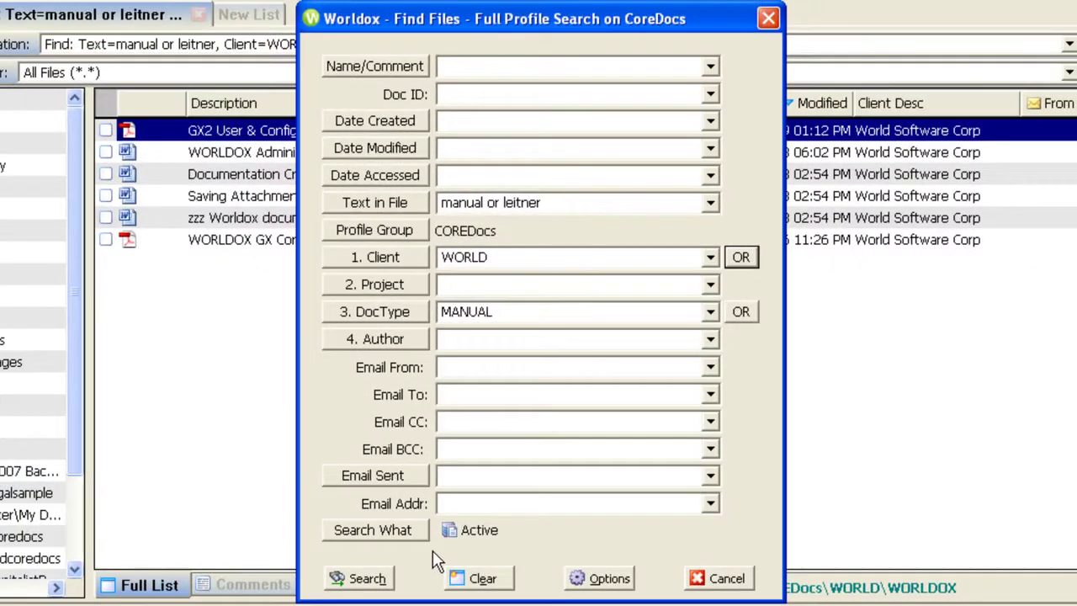
pyautogui.click(357, 578)
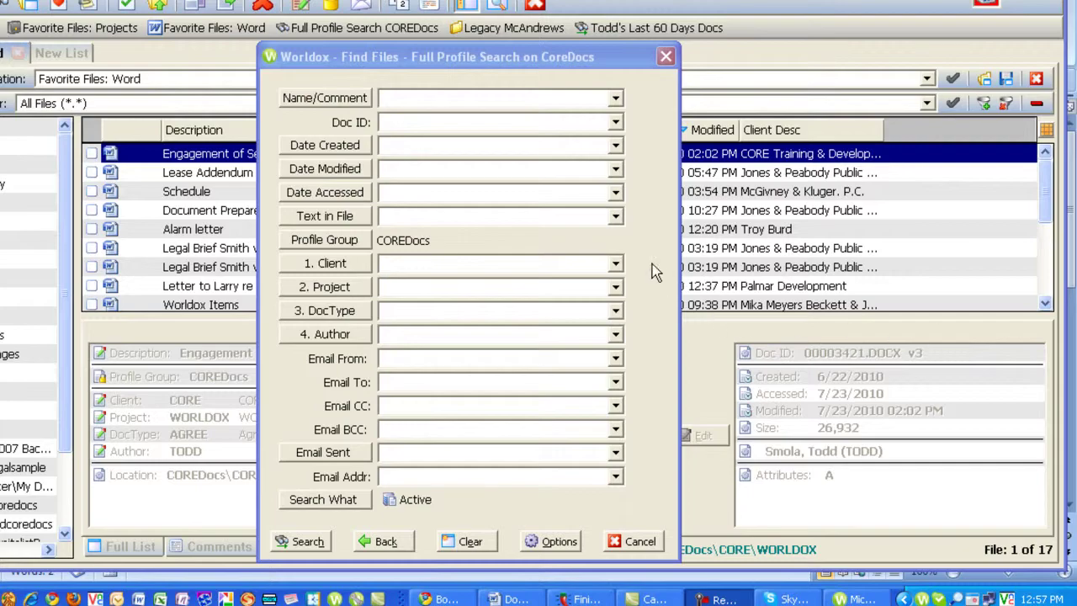
# Search CoreDocs for the exact phrase "State of Ohio" in the file text and preview the selected result
pyautogui.click(621, 219)
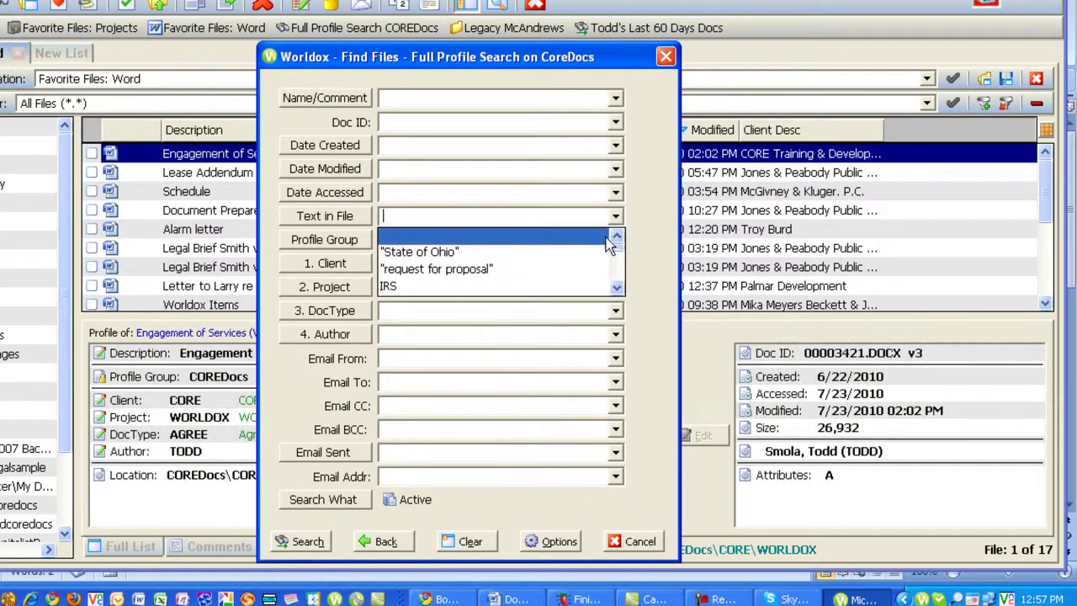
pyautogui.click(412, 249)
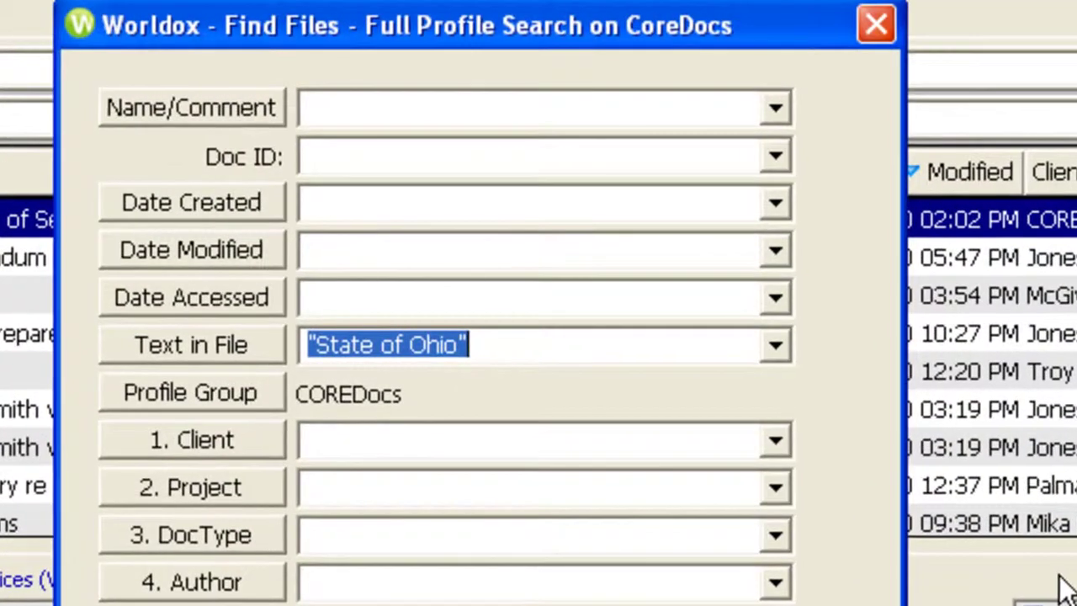
pyautogui.press('Return')
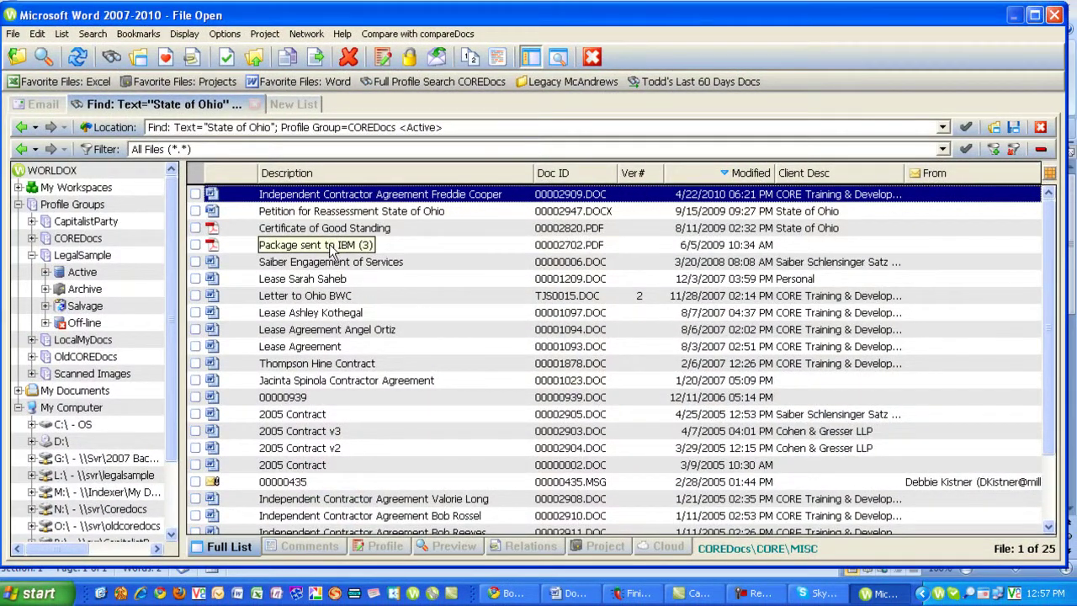
pyautogui.click(433, 545)
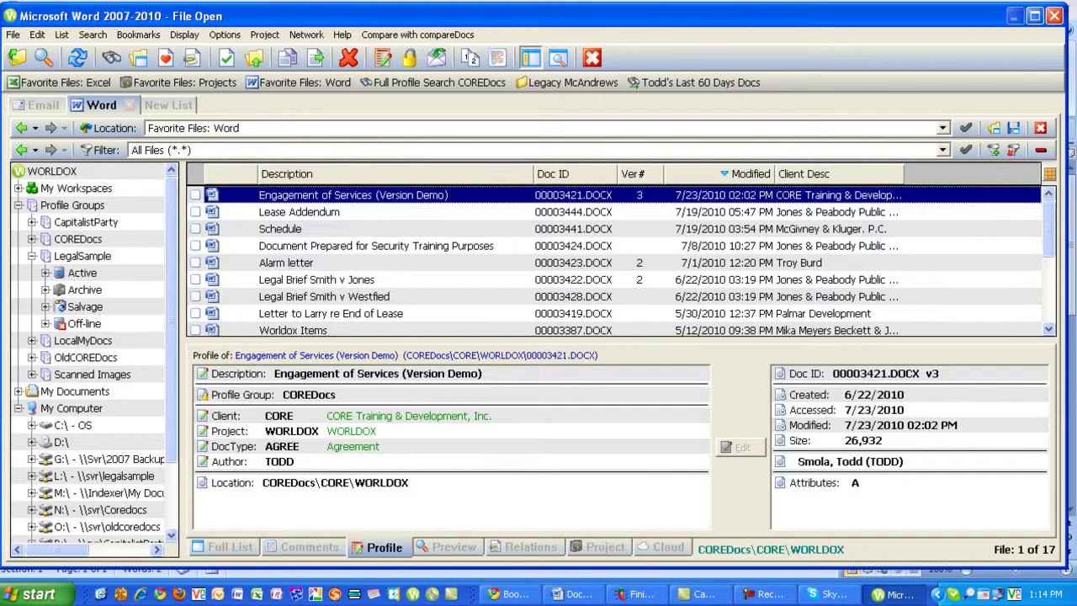
# Run the Full Profile Search on CoreDocs with the wildcard text-in-file criterion "micro*"
pyautogui.click(111, 57)
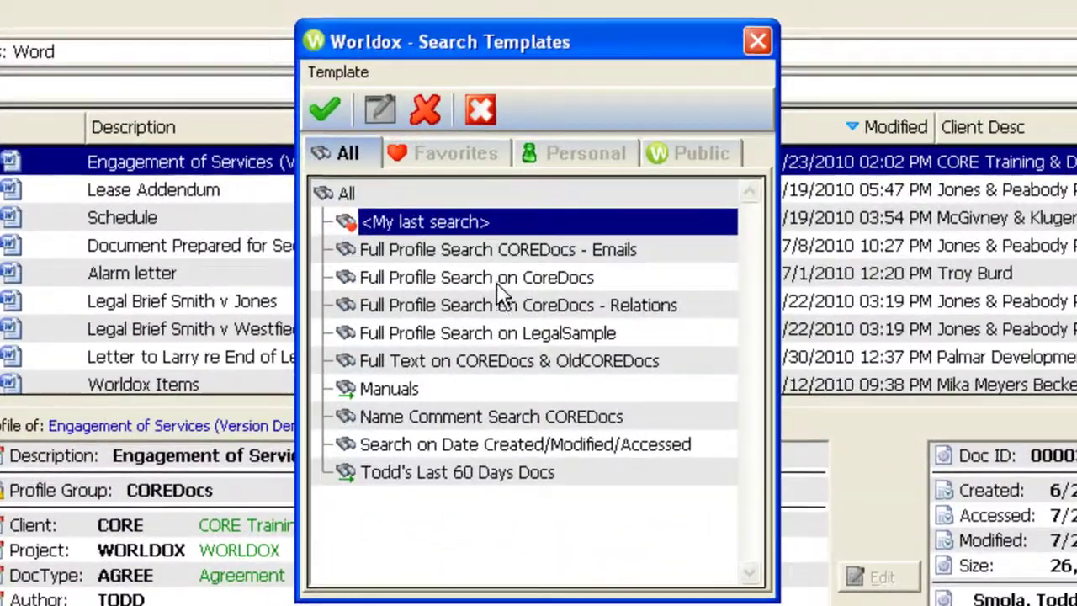
pyautogui.doubleClick(500, 273)
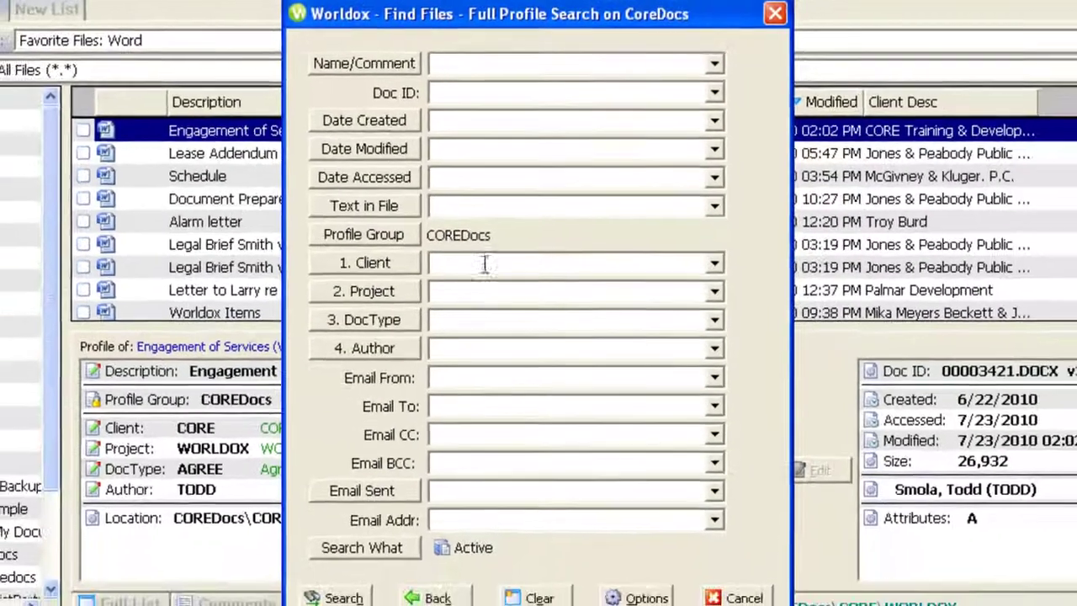
pyautogui.click(714, 205)
pyautogui.click(648, 248)
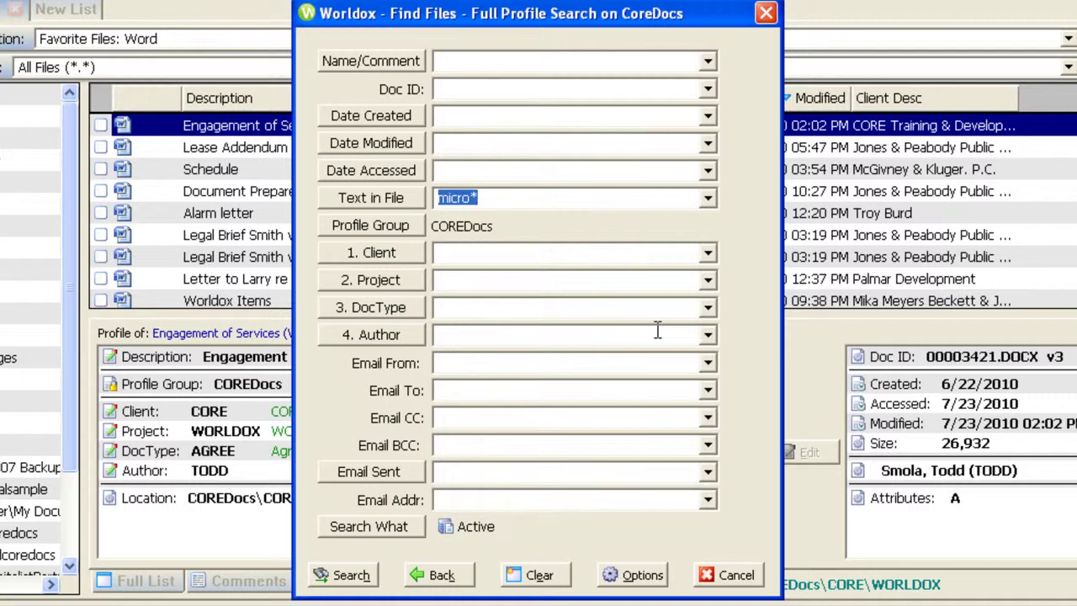
pyautogui.click(348, 575)
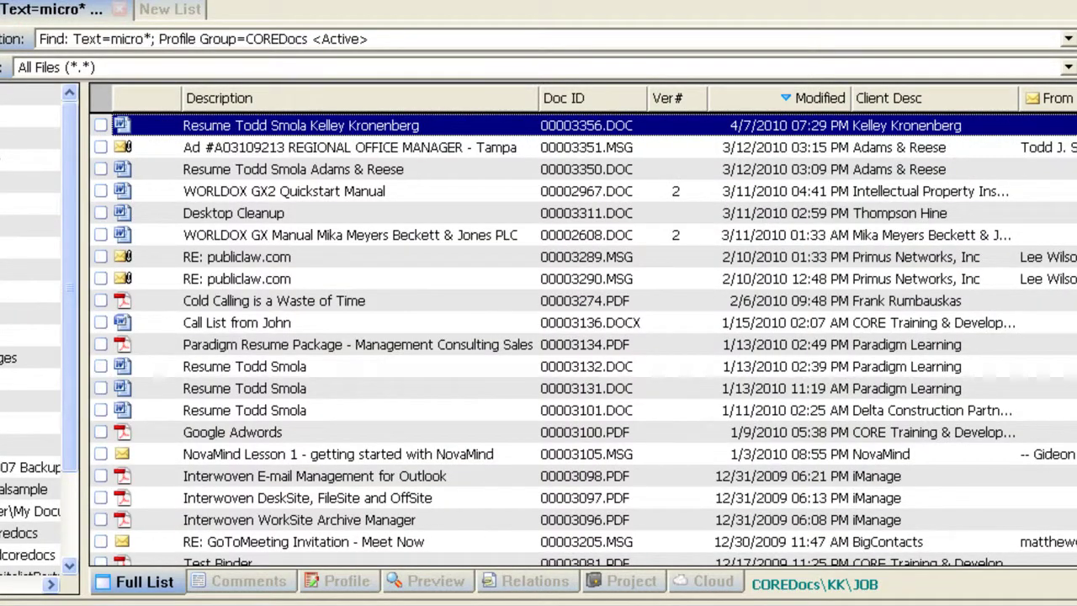
# Preview the Fixing Broken Documents, Outlook 2002 Training Manual and 00000003 files near the end of the results for wildcard matches
pyautogui.scroll(-10, 648, 538)
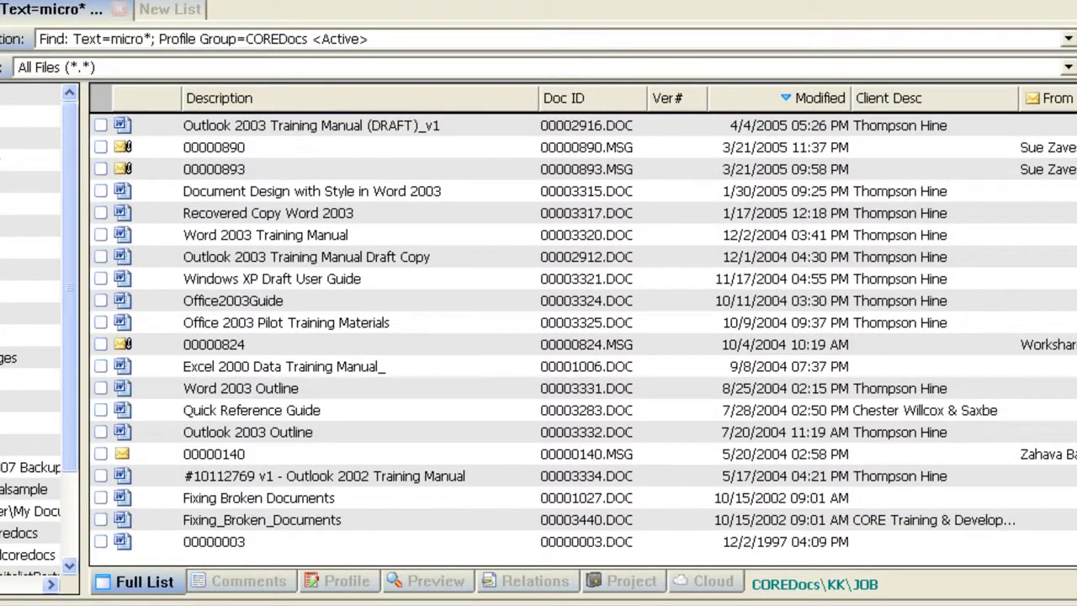
pyautogui.click(294, 503)
pyautogui.click(445, 583)
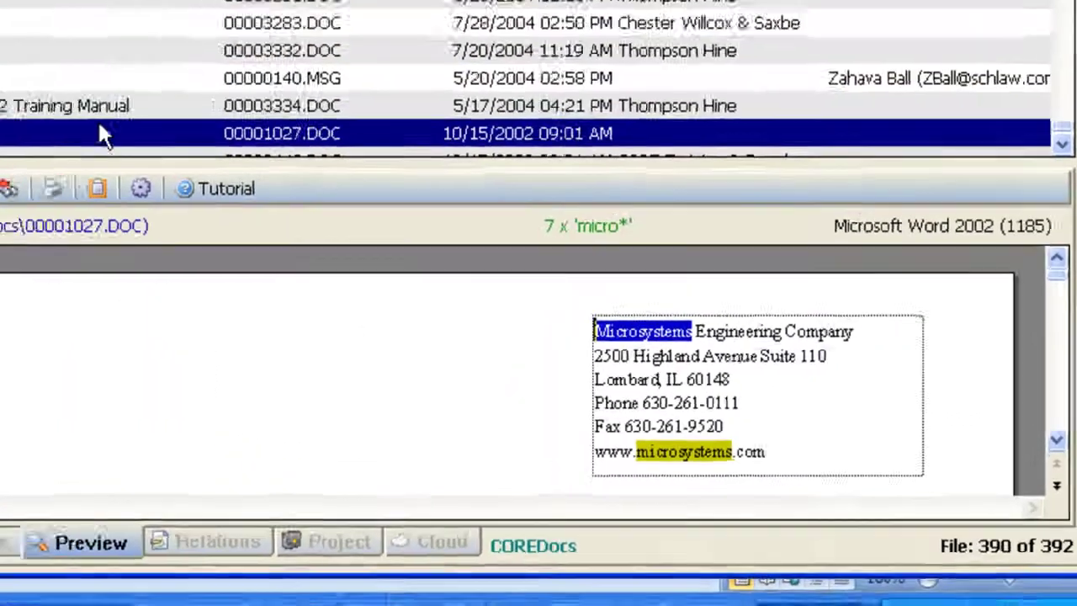
pyautogui.click(101, 107)
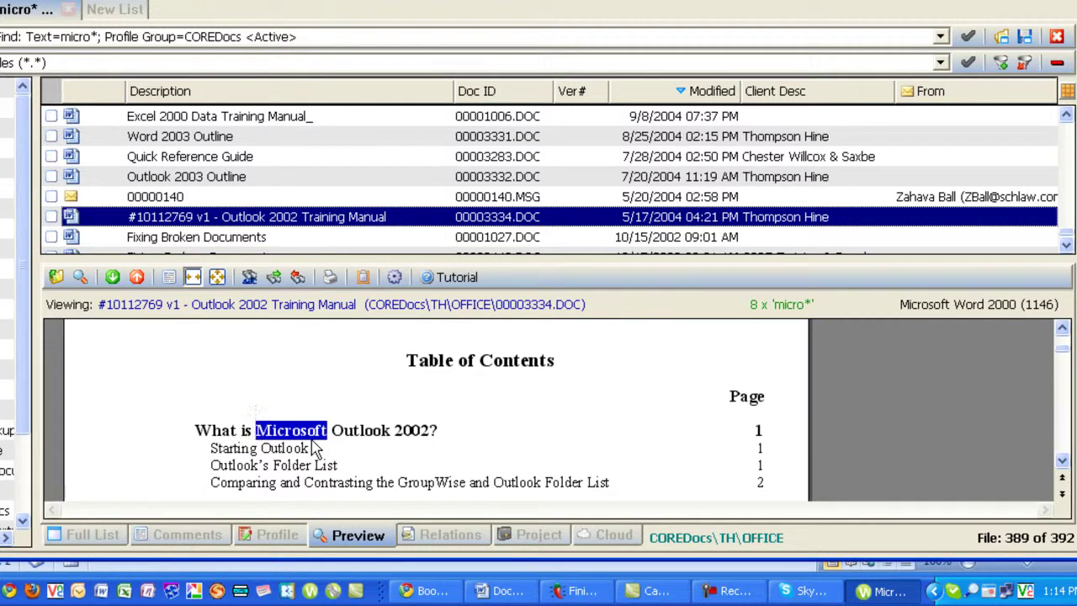
pyautogui.doubleClick(1065, 245)
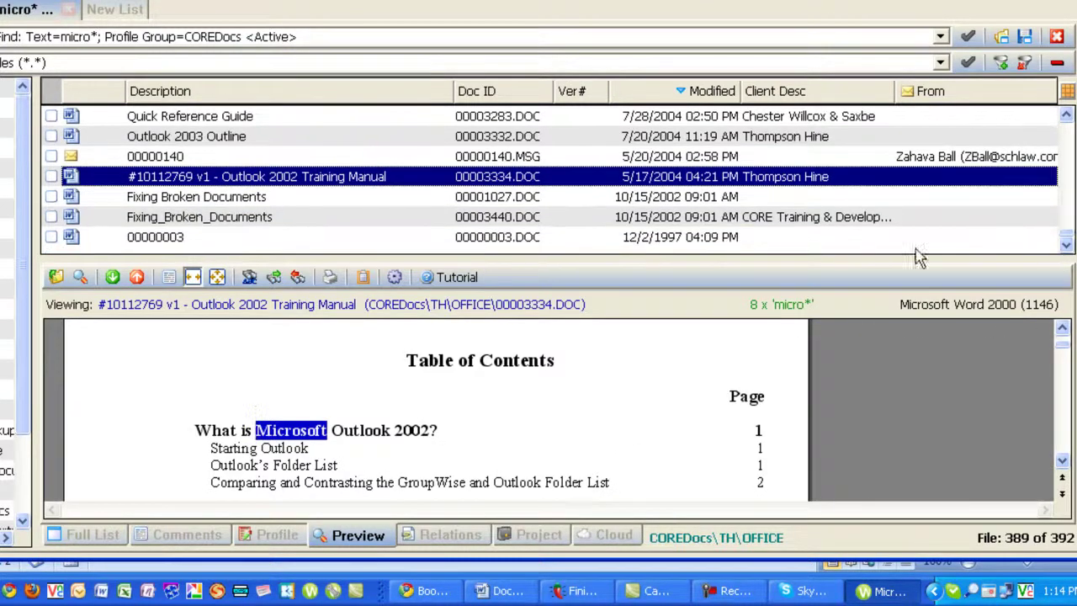
pyautogui.click(281, 244)
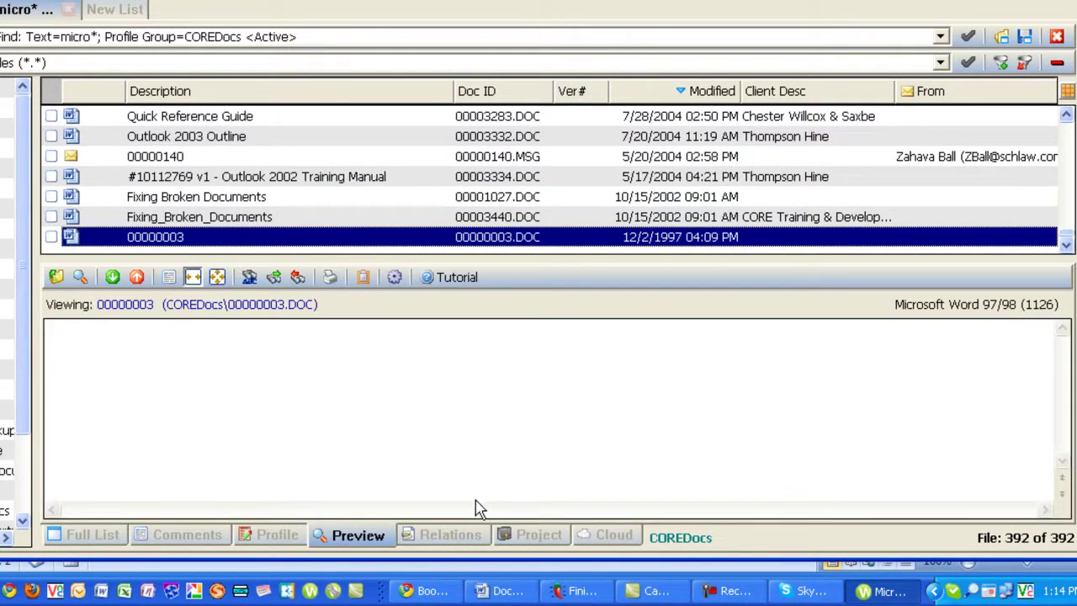